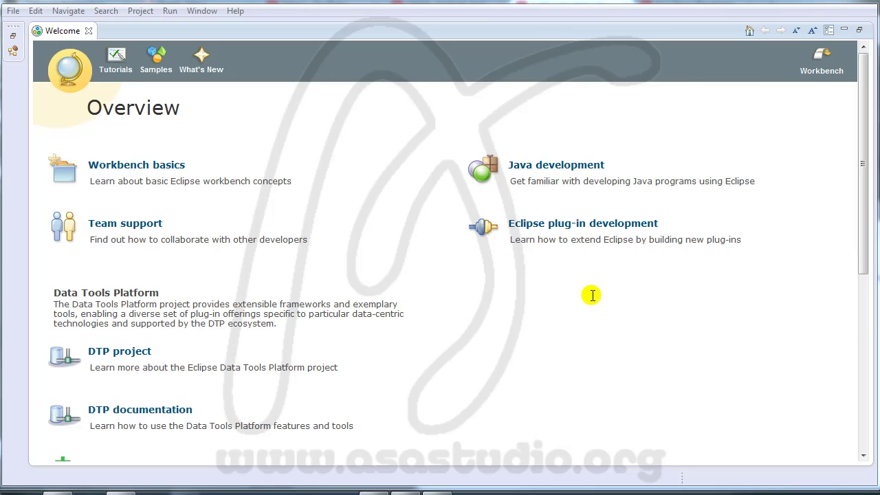
- View the Eclipse version information and the details of its installed platform features, and close both dialogs
click(236, 11)
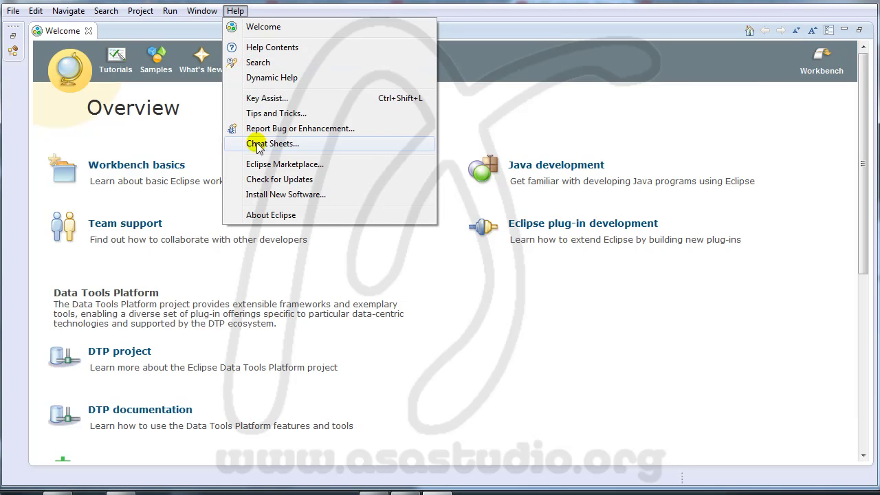
click(265, 216)
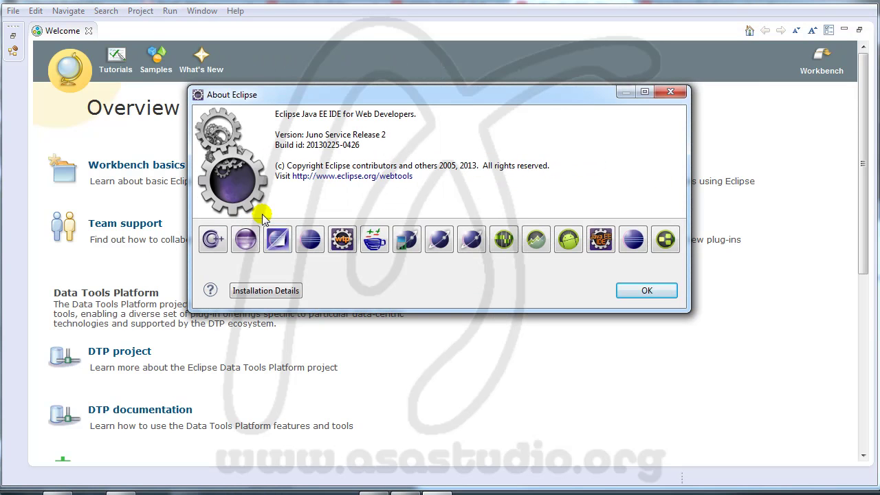
click(250, 242)
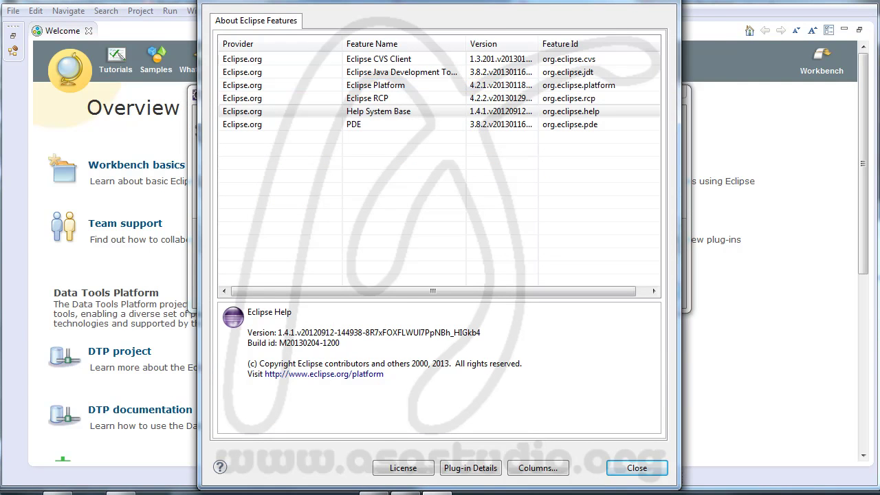
key(Escape)
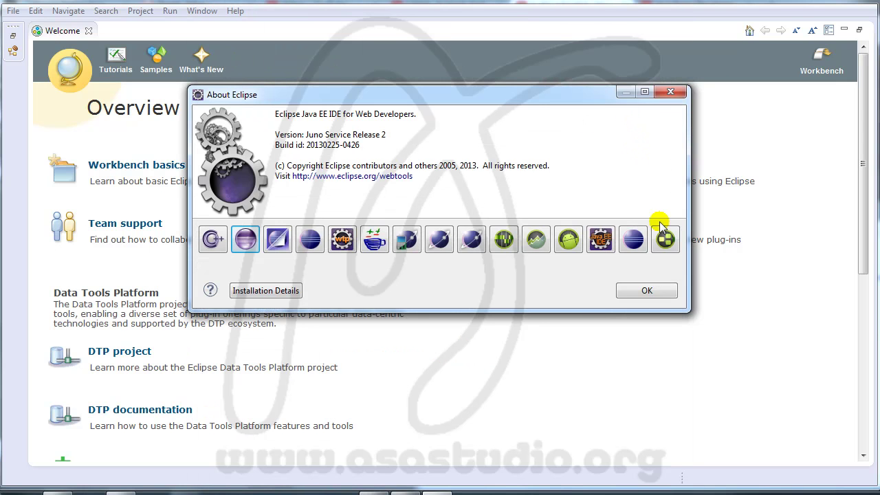
click(647, 291)
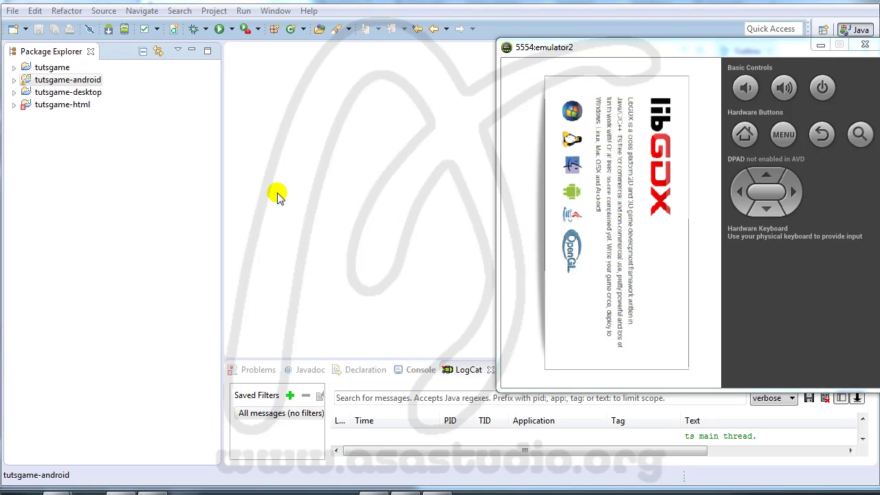
- Open the run configurations for the tutsgame-android project and show its deployment target settings
click(589, 54)
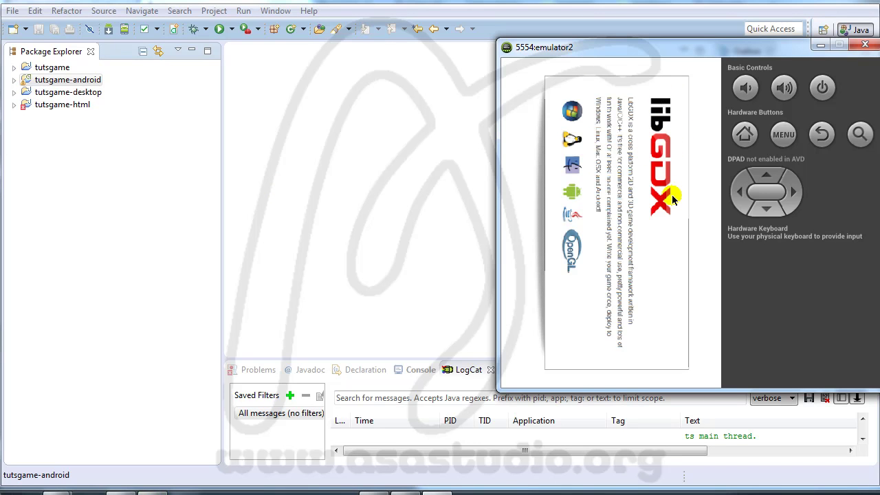
click(62, 82)
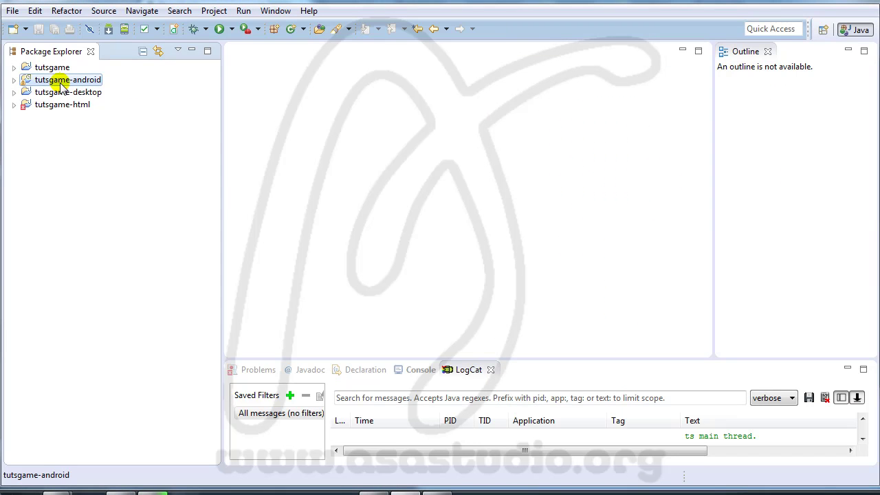
right_click(62, 82)
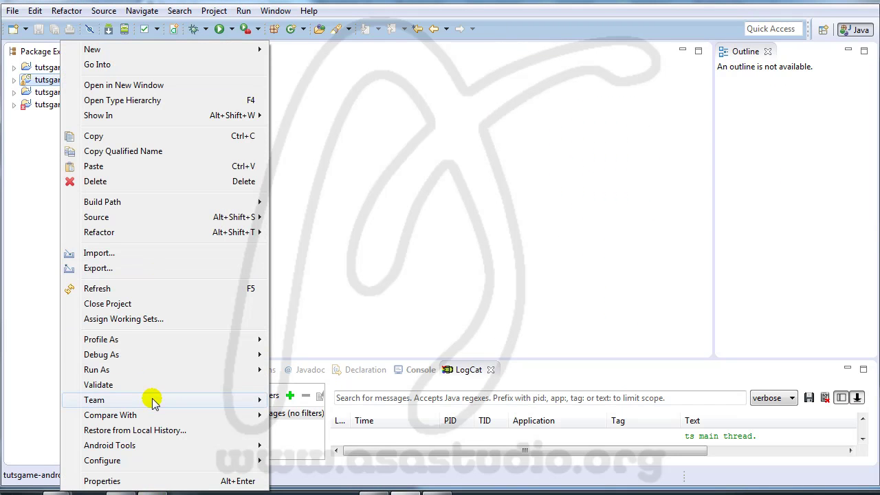
mouse_move(147, 369)
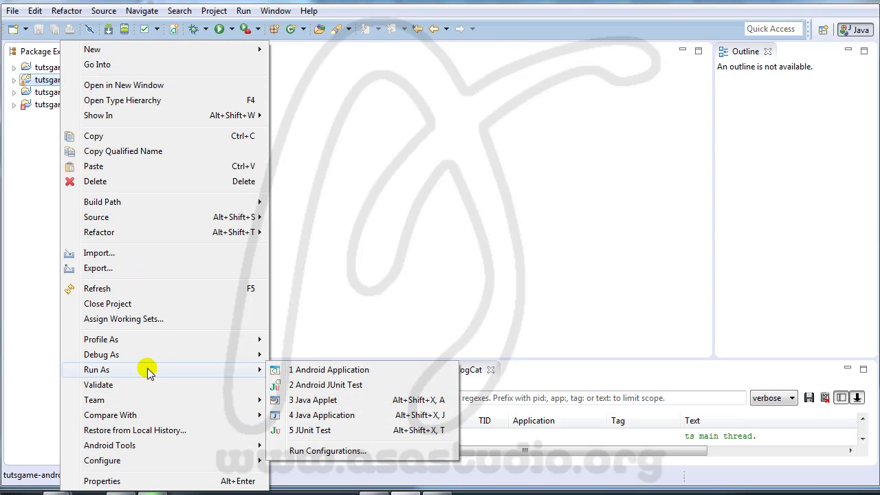
click(338, 451)
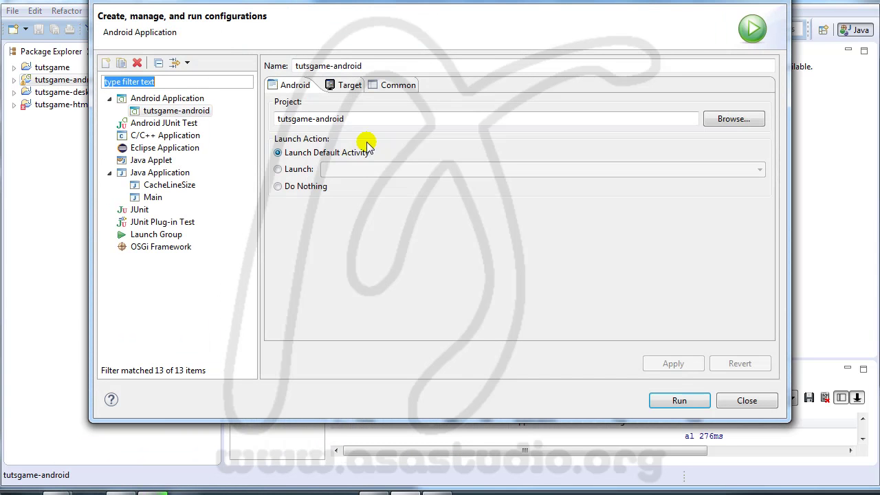
click(344, 86)
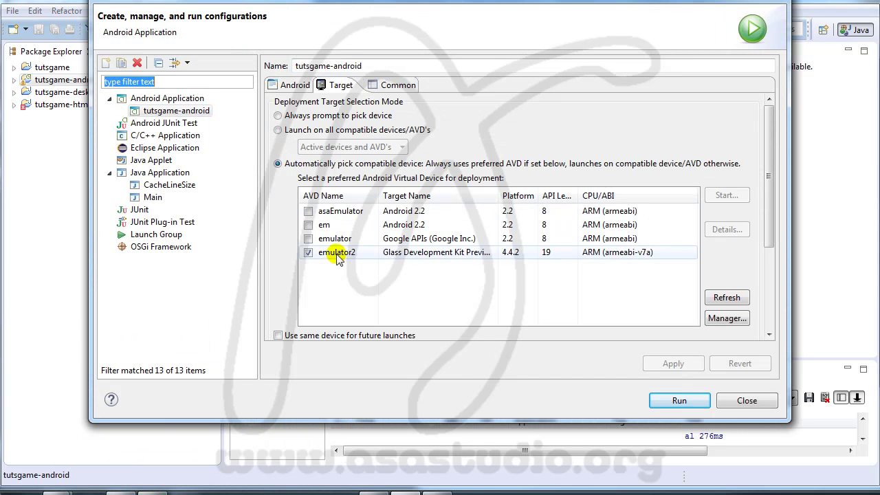
- Open the emulator2 virtual device for editing from the AVD Manager and review its hardware settings
click(728, 319)
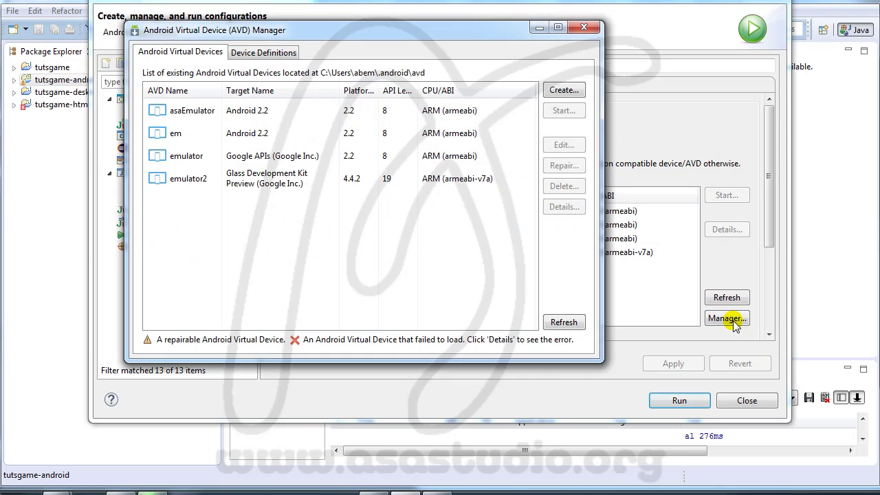
click(192, 185)
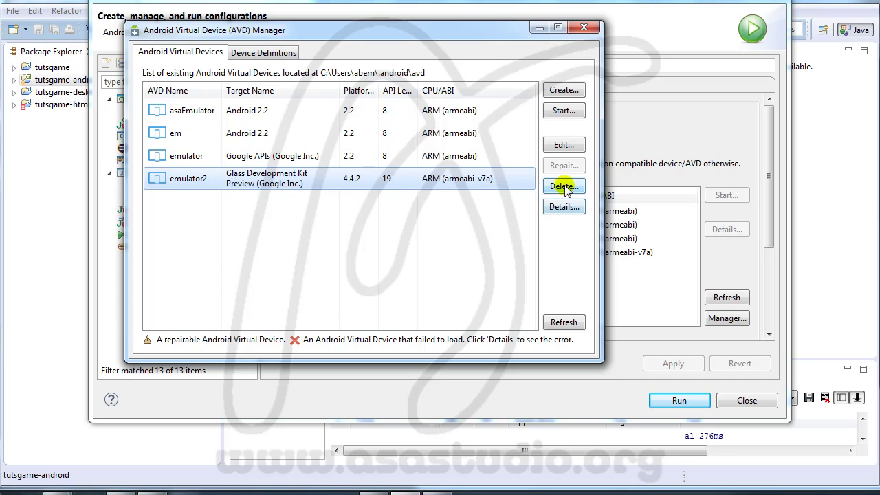
click(563, 144)
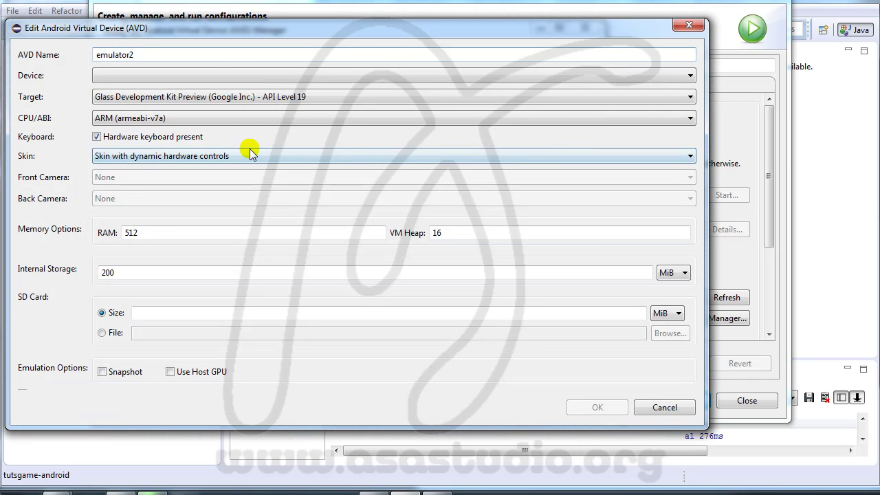
drag(227, 27, 244, 15)
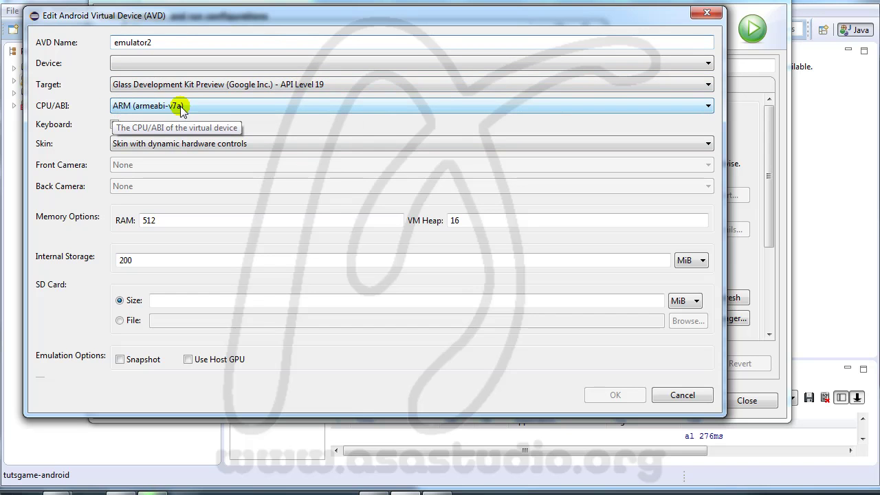
click(203, 124)
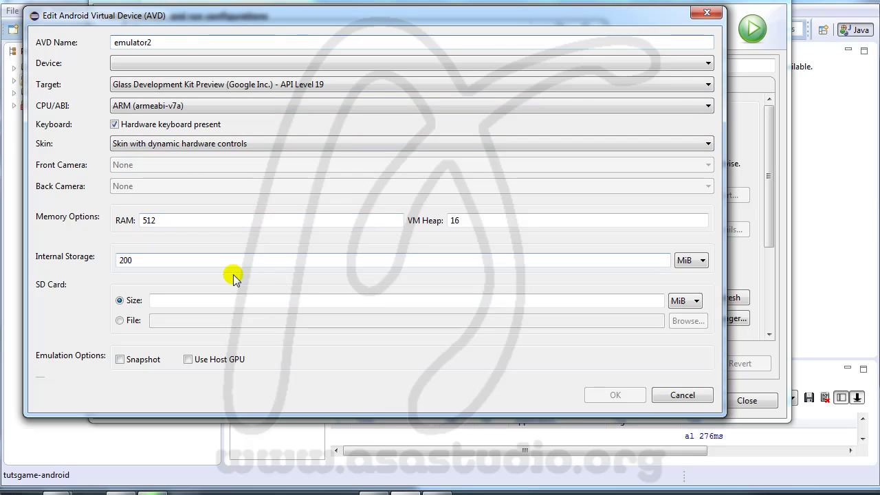
- Look through the device models available for emulator2, and close the device editor, AVD Manager and run configurations without changes
click(163, 67)
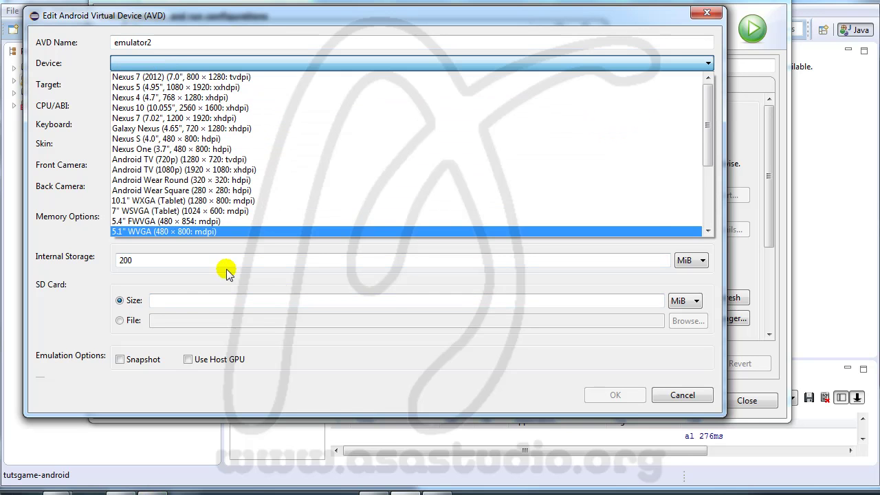
scroll(226, 191, down, 4)
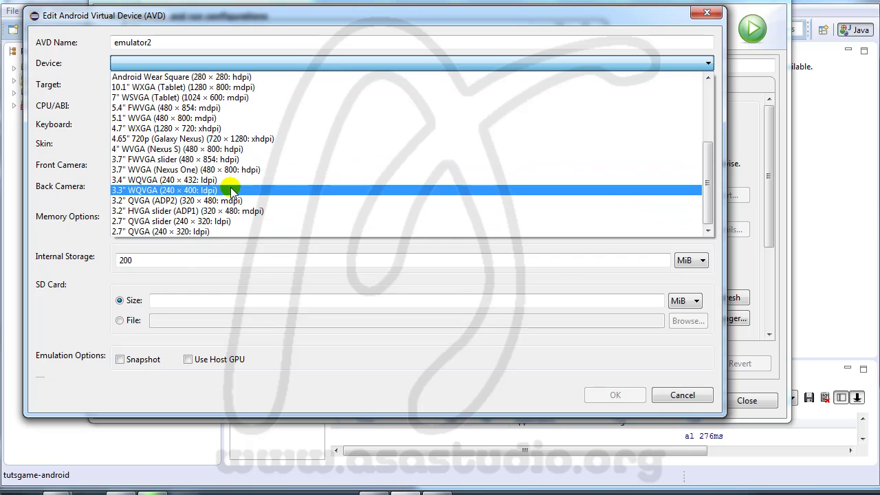
click(262, 240)
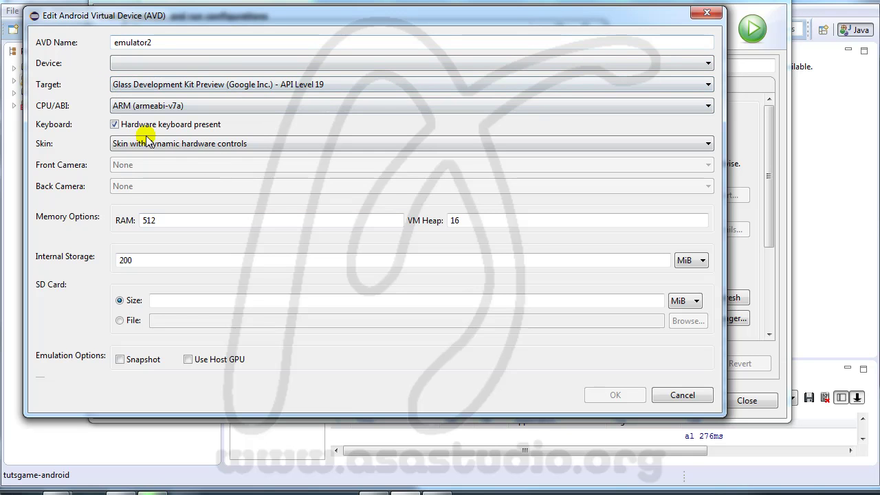
click(711, 15)
click(581, 26)
key(Escape)
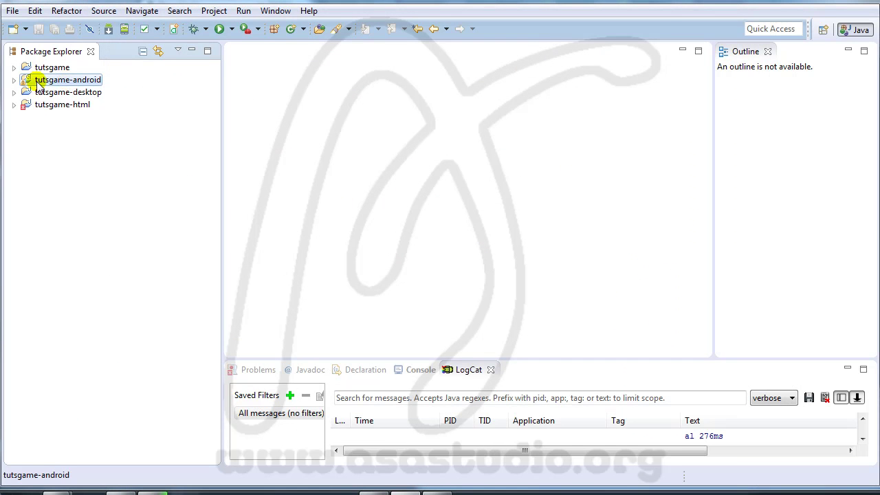
- Reopen the run configurations, check that emulator2 is the preferred virtual device for tutsgame-android, and close the dialog
click(243, 11)
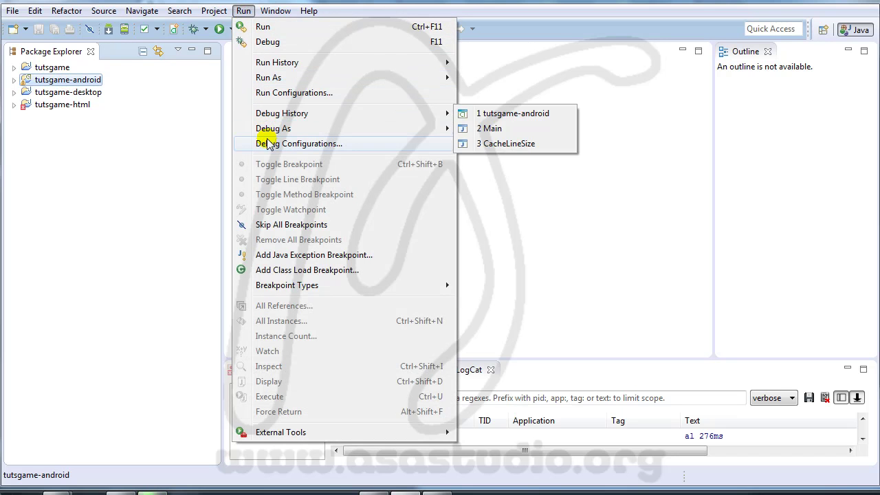
click(278, 92)
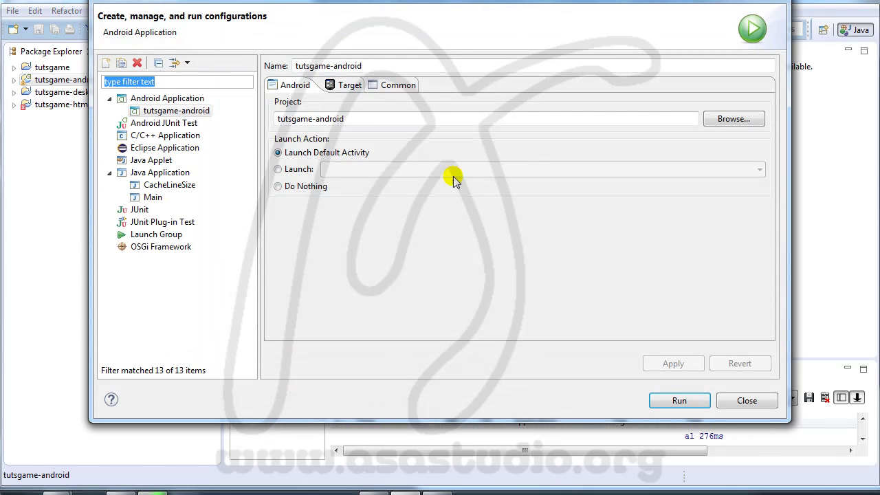
click(346, 92)
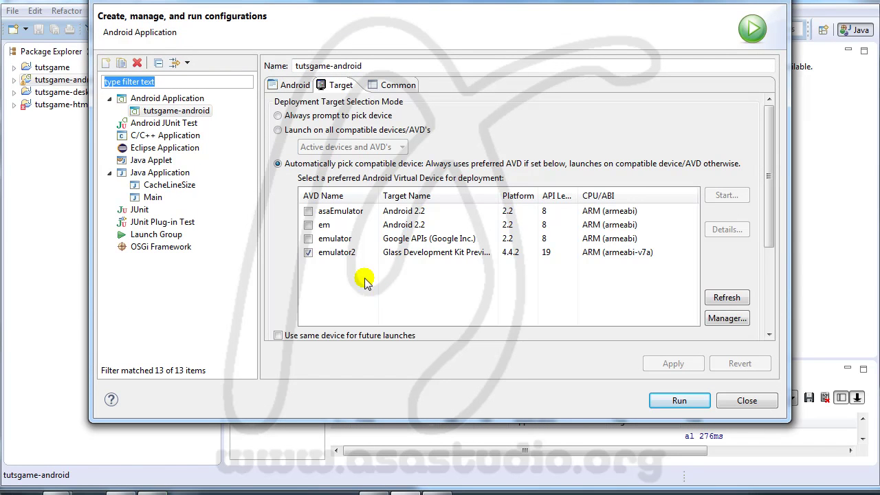
click(308, 253)
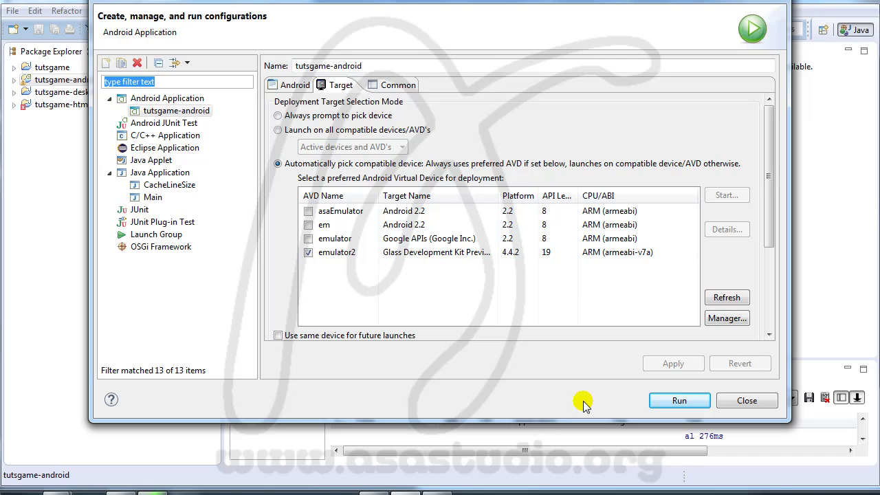
click(749, 401)
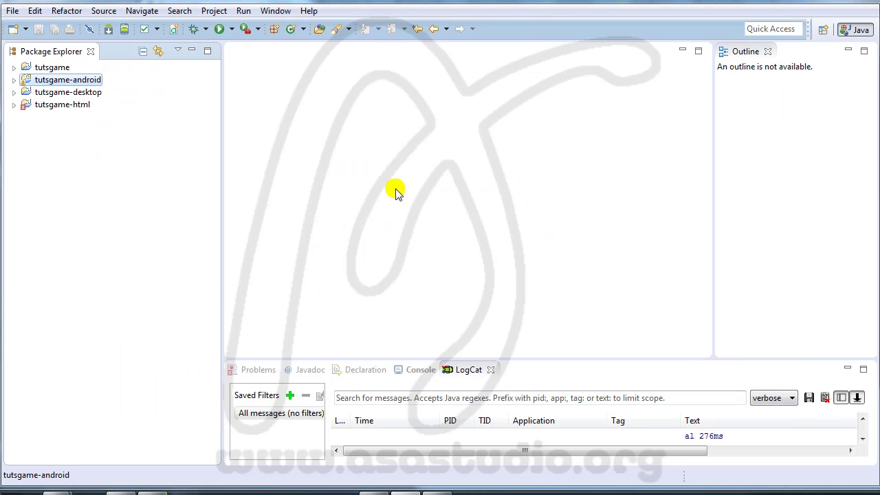
- Run tutsgame-android as an Android application and open My LibGDX Game from the emulator's app list
click(231, 30)
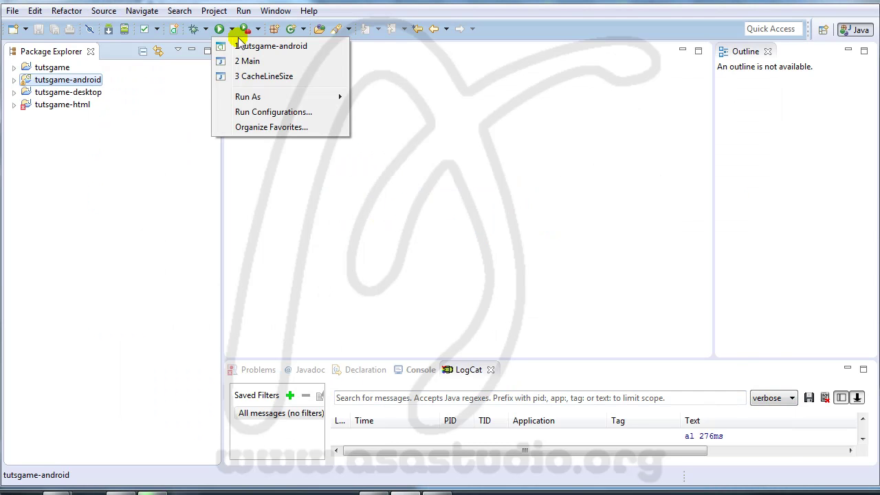
mouse_move(249, 99)
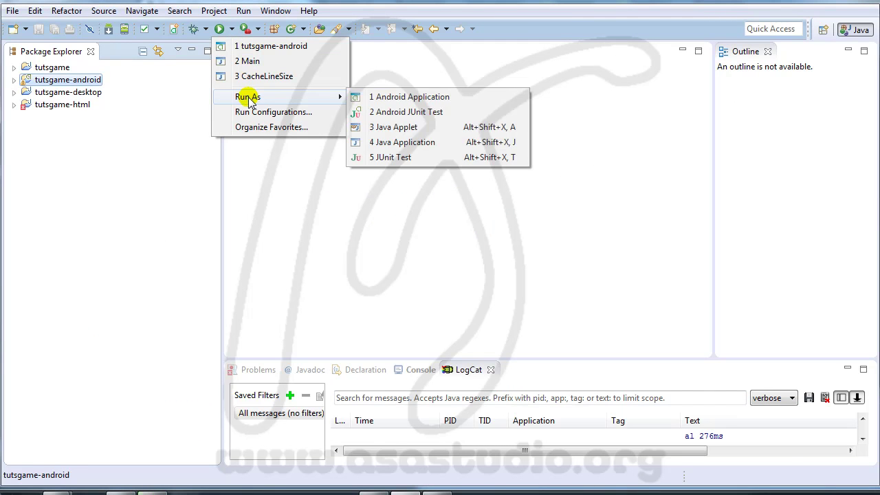
click(412, 99)
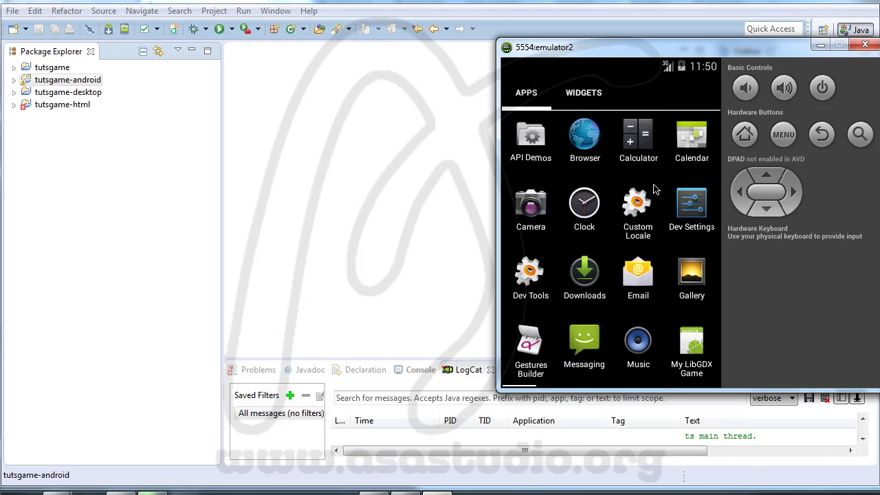
drag(603, 191, 494, 186)
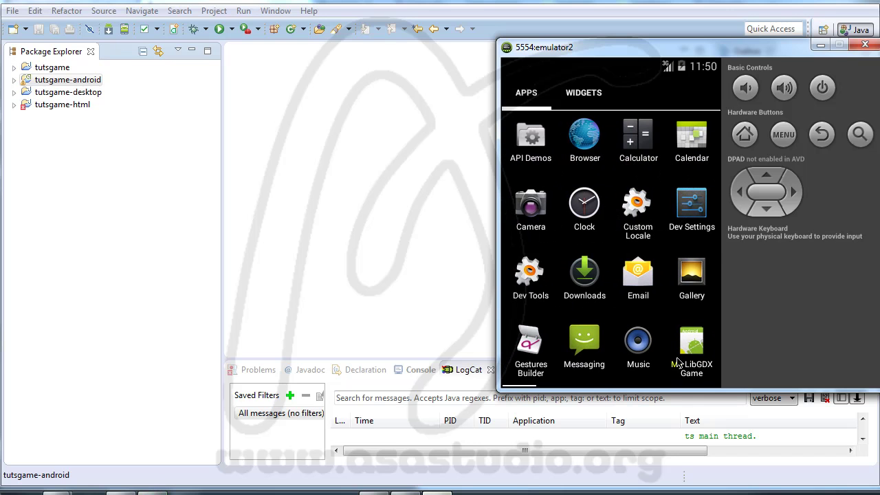
click(692, 349)
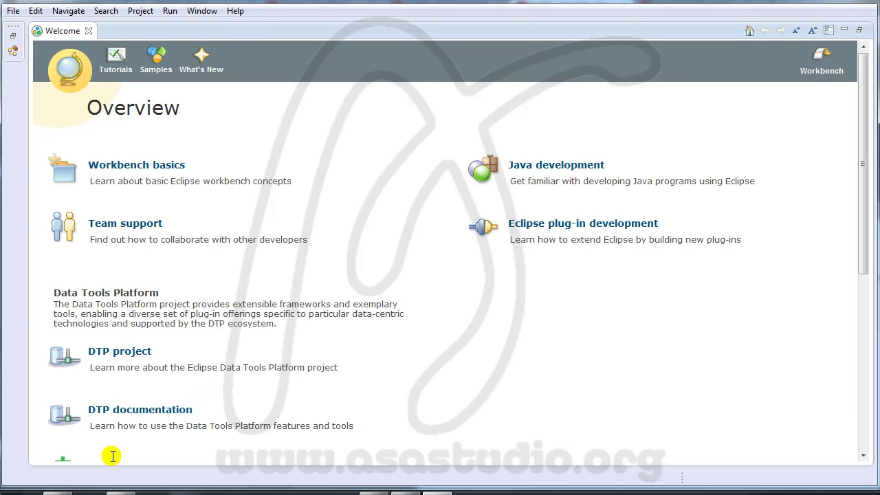
- Switch to the file explorer, launch gdx-setup-ui.jar from the LibGdx and Eclipse Tutorial folder, and choose to create a new project
click(374, 492)
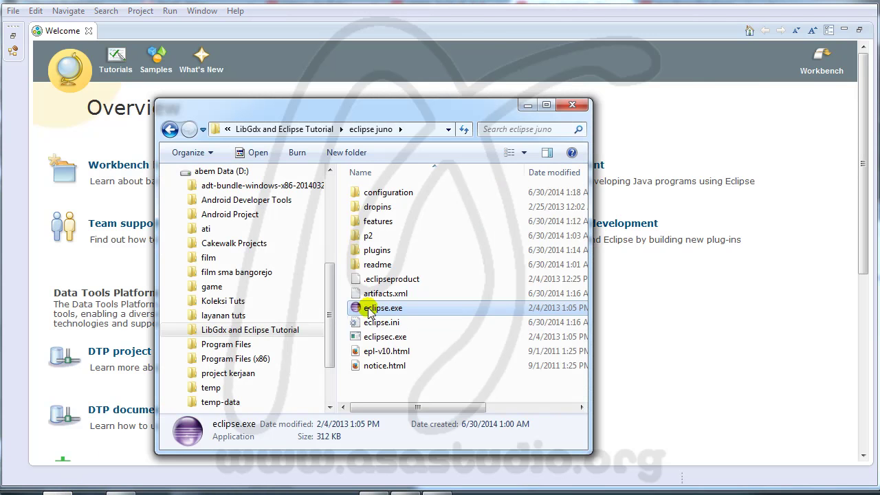
click(315, 130)
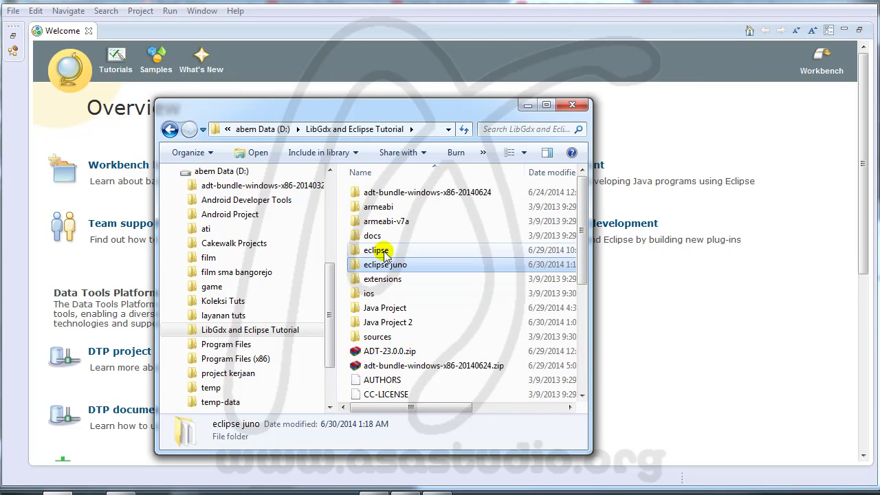
click(457, 307)
scroll(461, 309, down, 5)
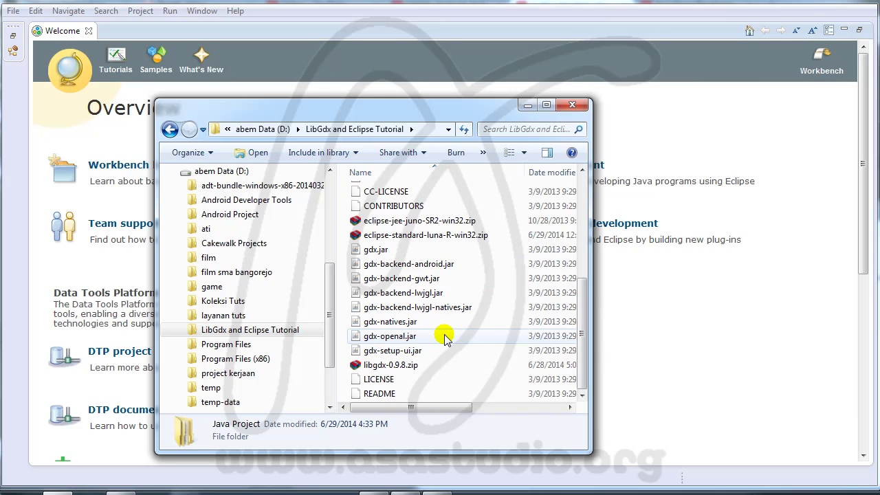
click(396, 352)
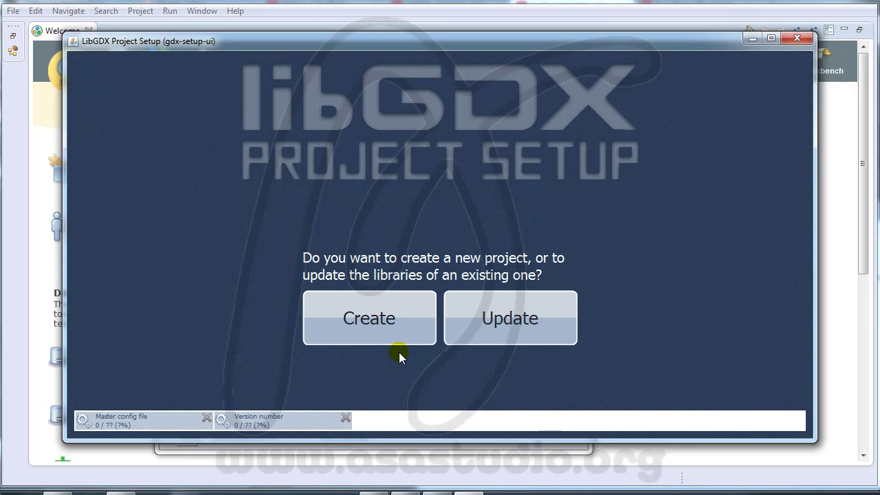
click(370, 320)
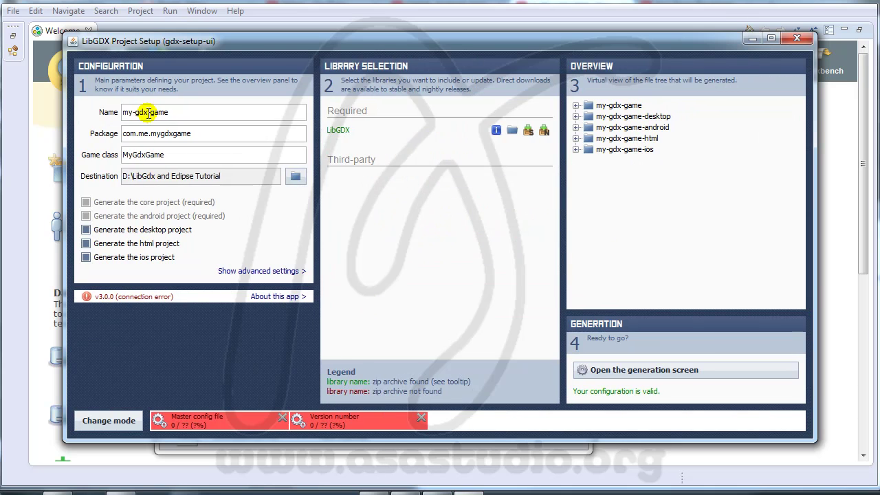
- Set the project name to asagame in the LibGDX project configuration
triple_click(150, 114)
drag(150, 115, 108, 116)
key(BackSpace)
text(tuts)
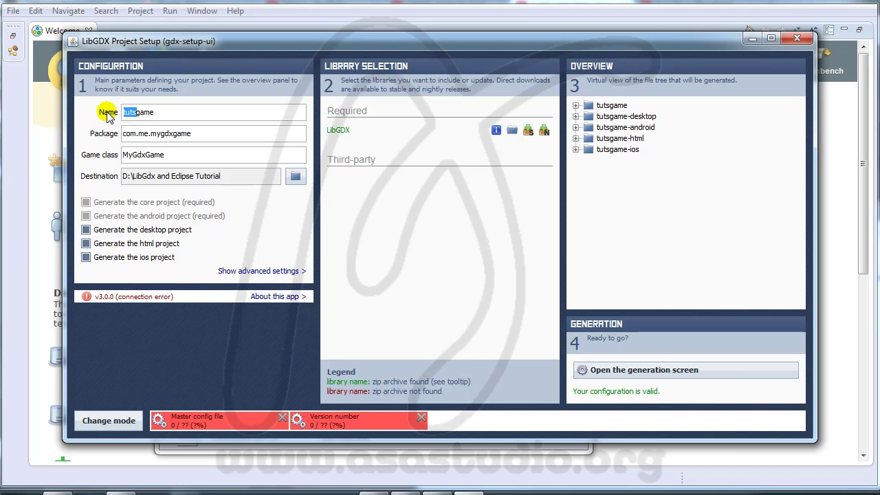
text(asa)
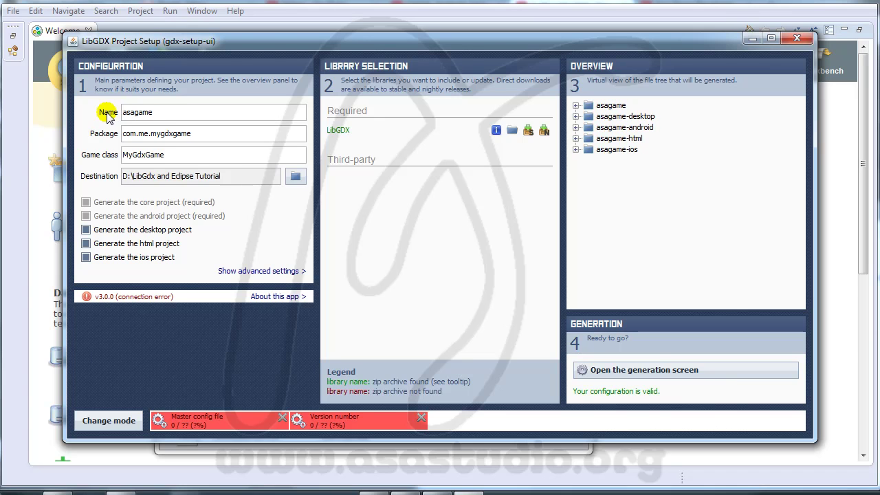
- Set the package to org.asastudio.asagame and the game class to AsaGame
double_click(134, 134)
click(134, 133)
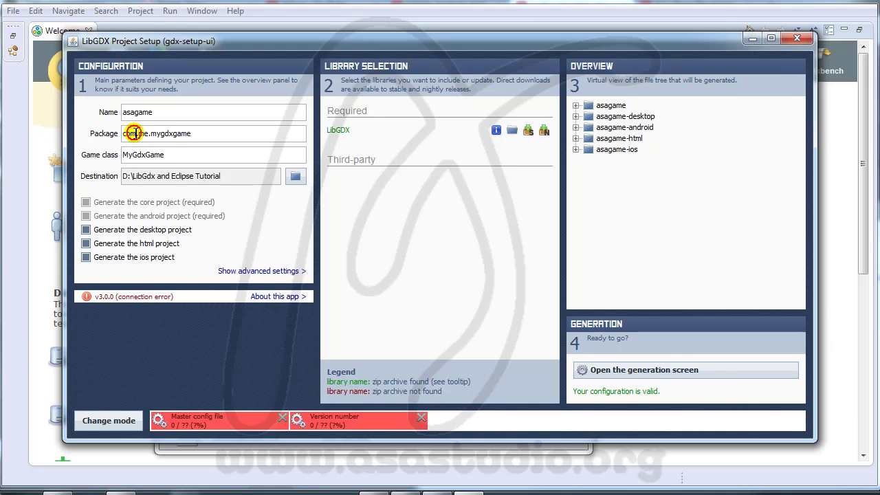
drag(134, 133, 110, 138)
text(org.asastudio.asagame)
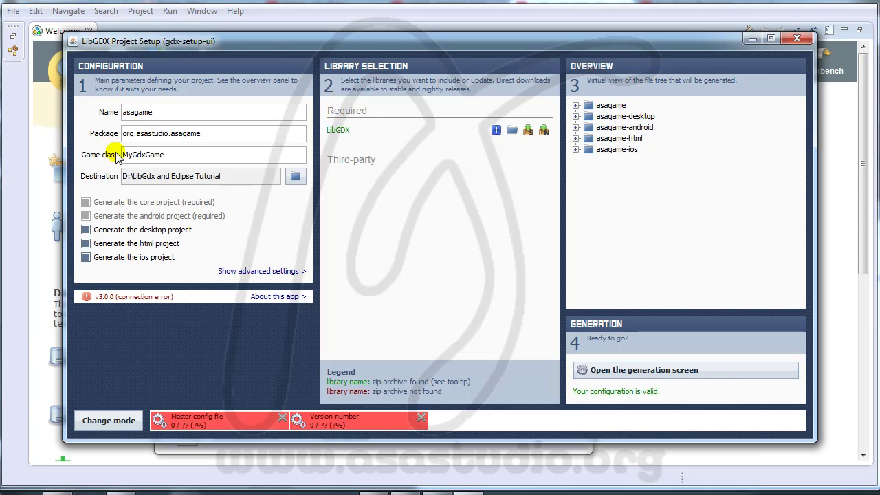
double_click(143, 155)
shift+click(146, 155)
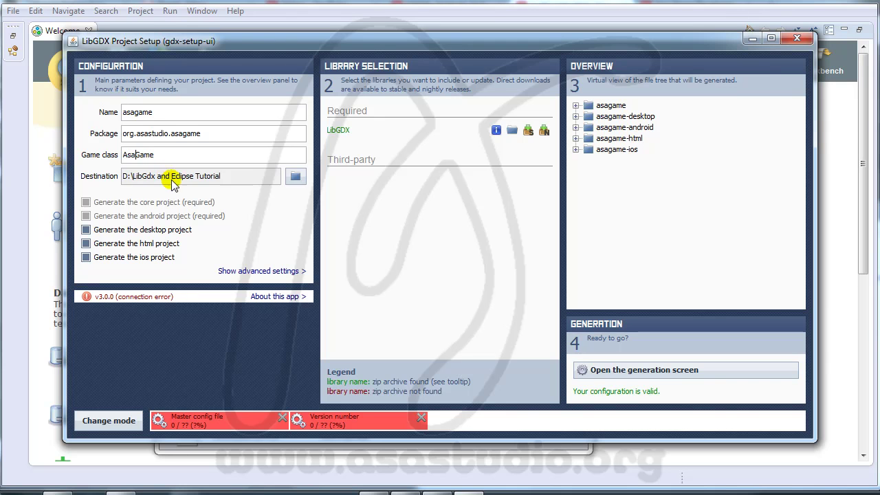
- Choose D:\LibGdx and Eclipse Tutorial\Java Project 2 as the destination folder for the project
click(297, 178)
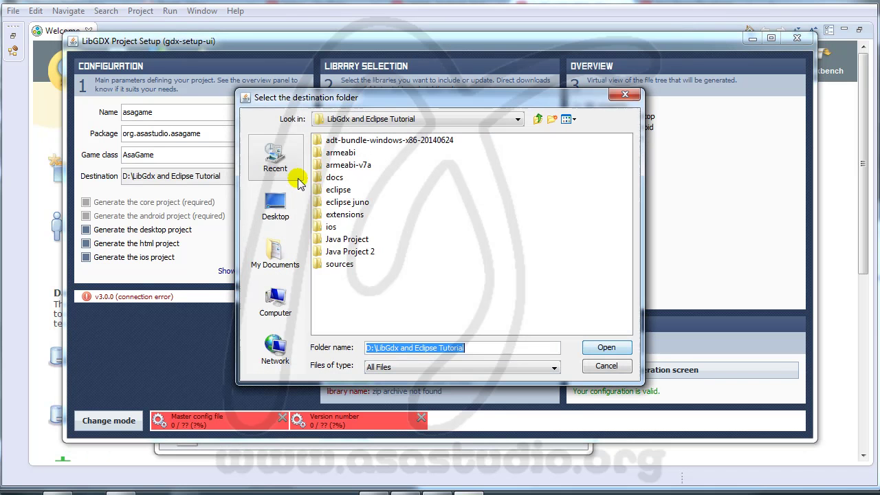
double_click(350, 252)
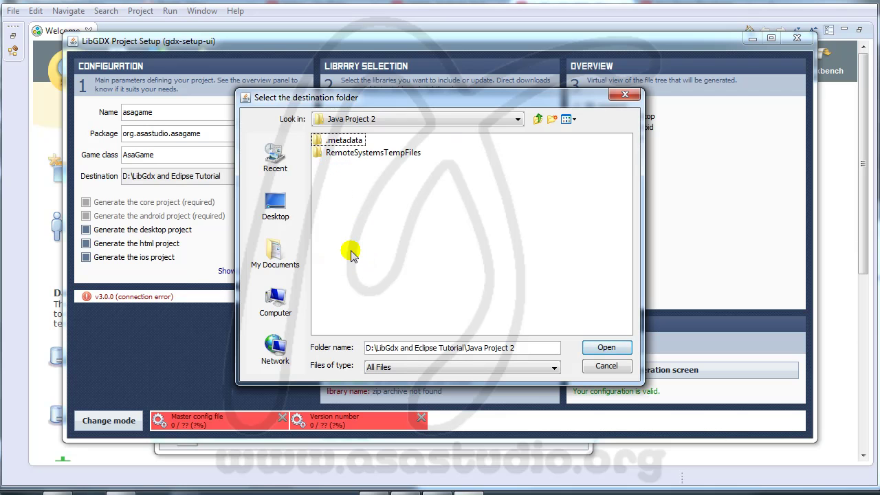
click(605, 348)
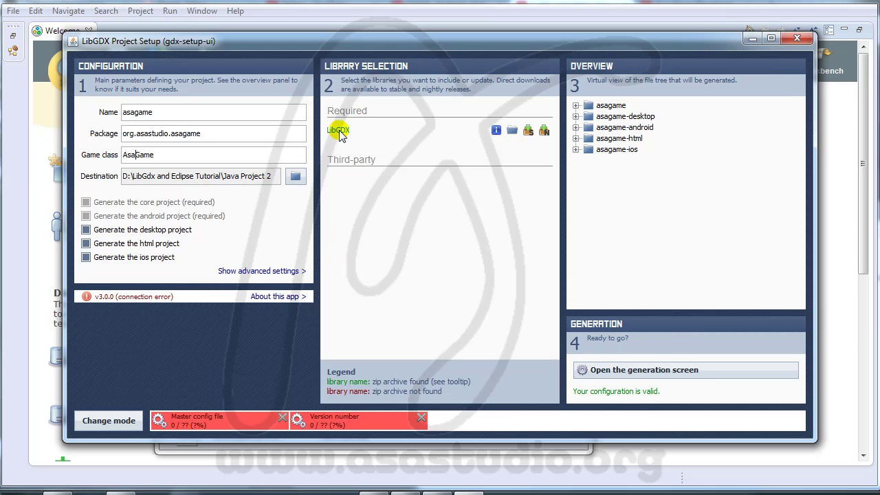
- Review the advanced settings for project suffixes and Android SDK versions, and hide them without changes
mouse_move(338, 136)
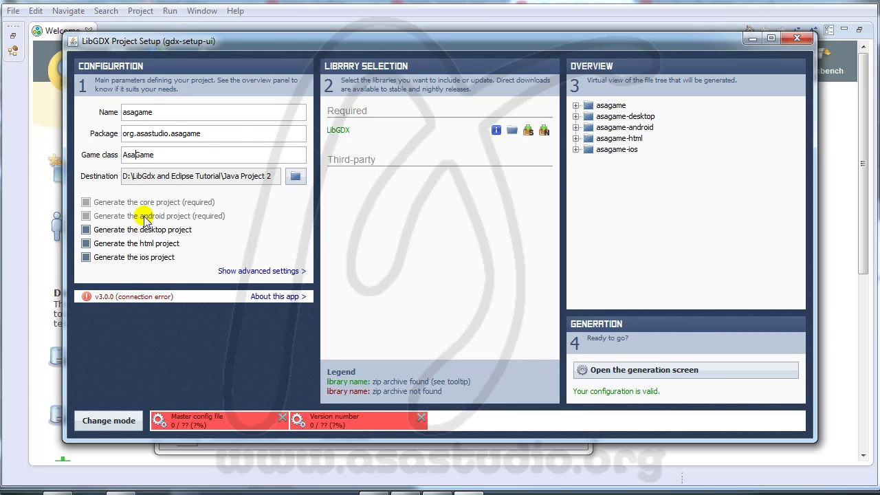
click(244, 272)
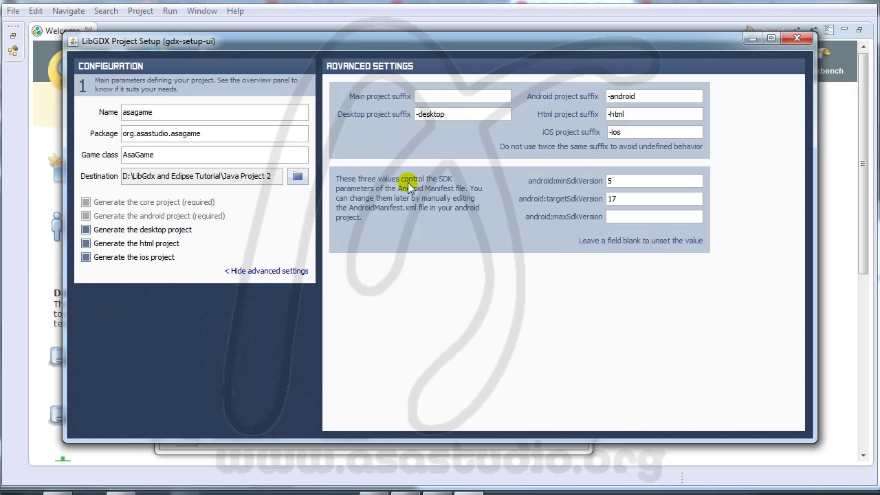
drag(611, 197, 624, 199)
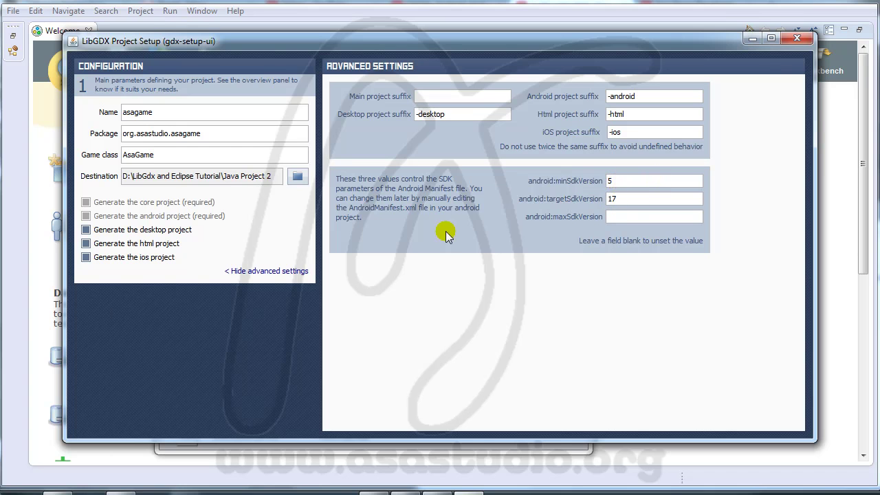
click(268, 273)
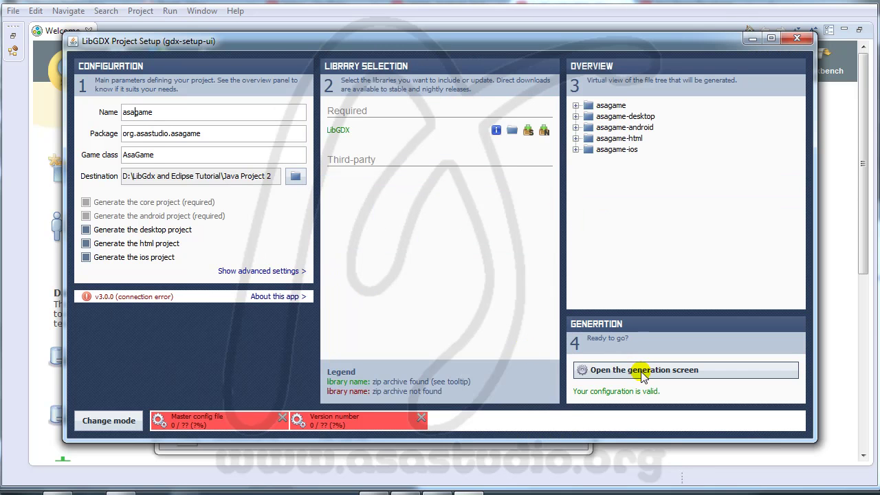
- Generate the asagame projects and check the generated folders inside Java Project 2 in the file explorer
click(591, 370)
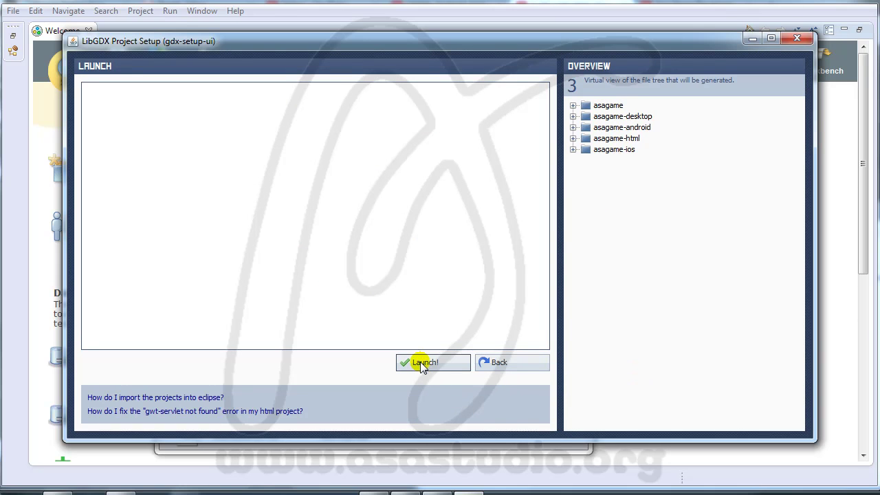
click(423, 364)
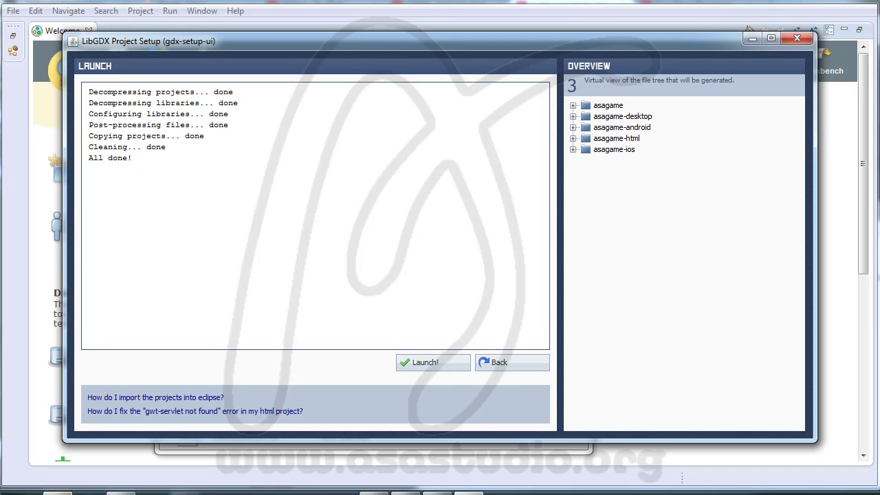
click(123, 492)
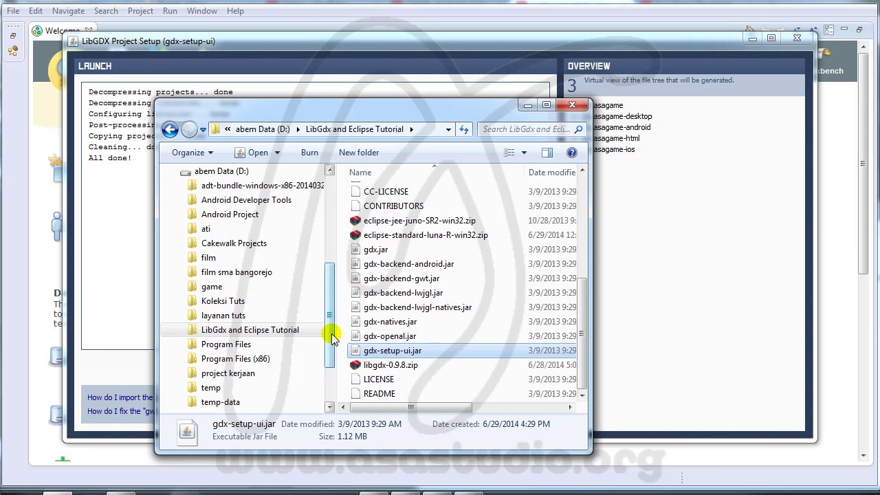
scroll(462, 292, up, 1)
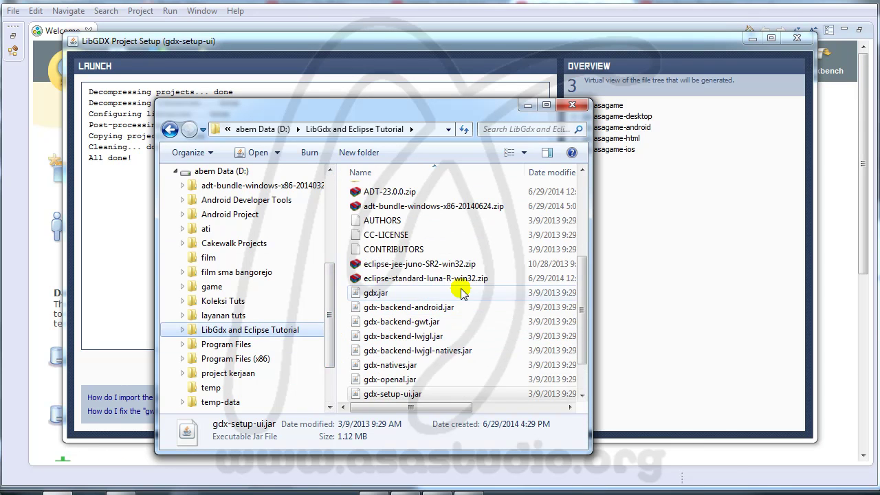
scroll(459, 291, up, 4)
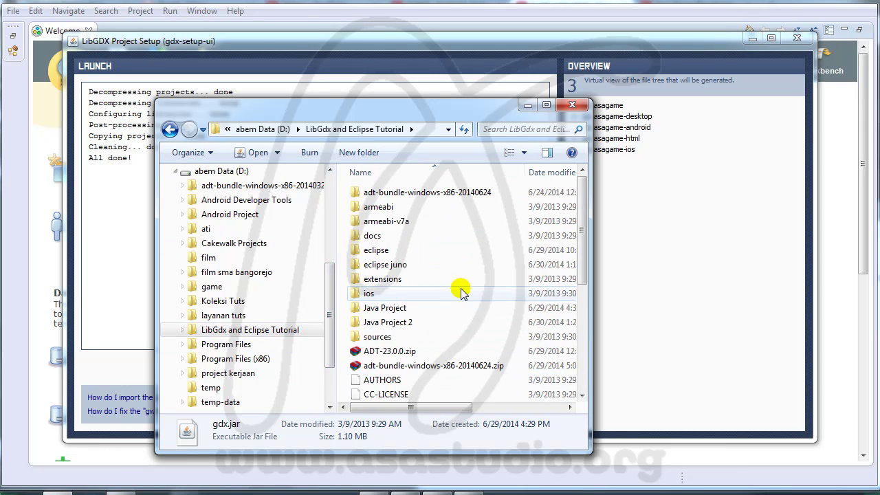
double_click(388, 322)
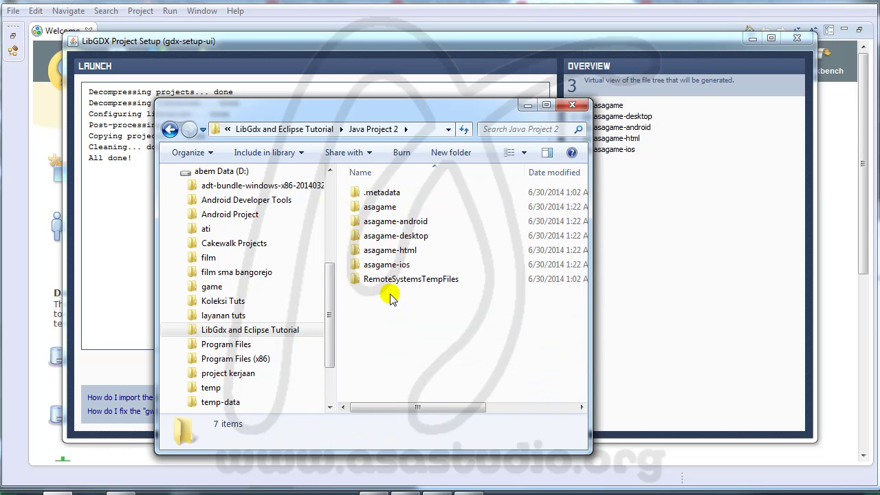
- Close the LibGDX setup tool and the file explorer, and dismiss the Eclipse Welcome page to show the workbench
click(666, 55)
click(797, 39)
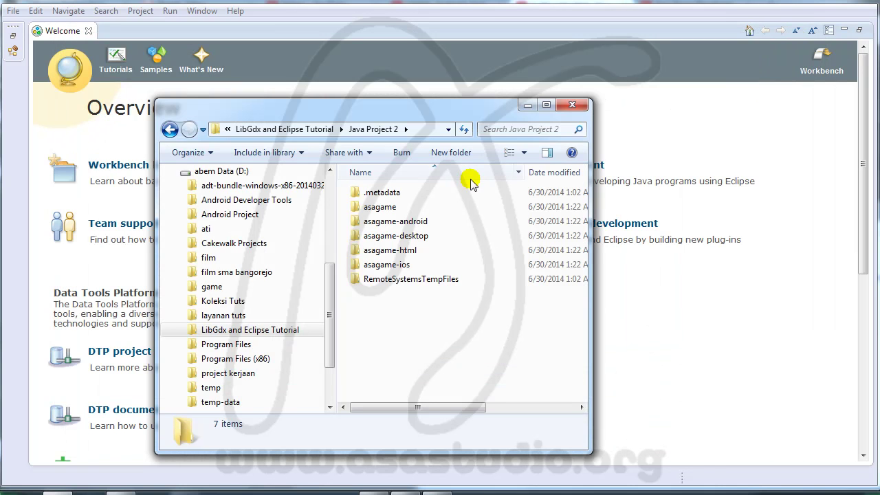
key(alt+F4)
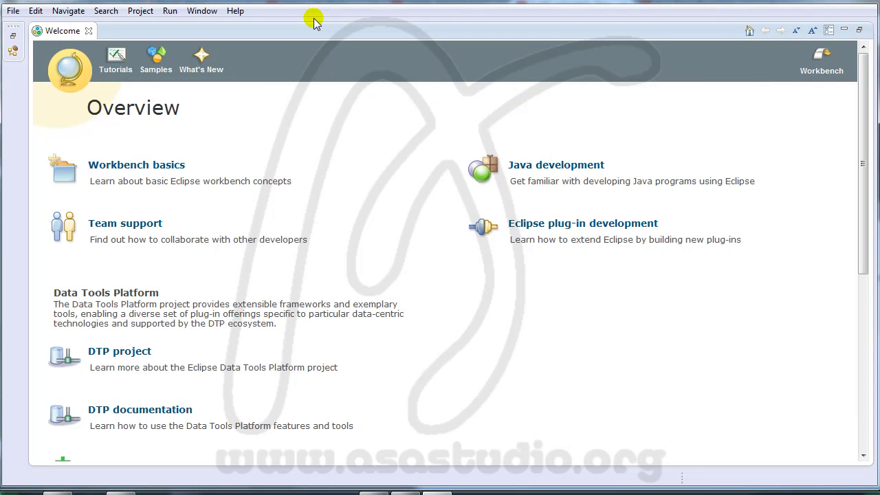
click(89, 30)
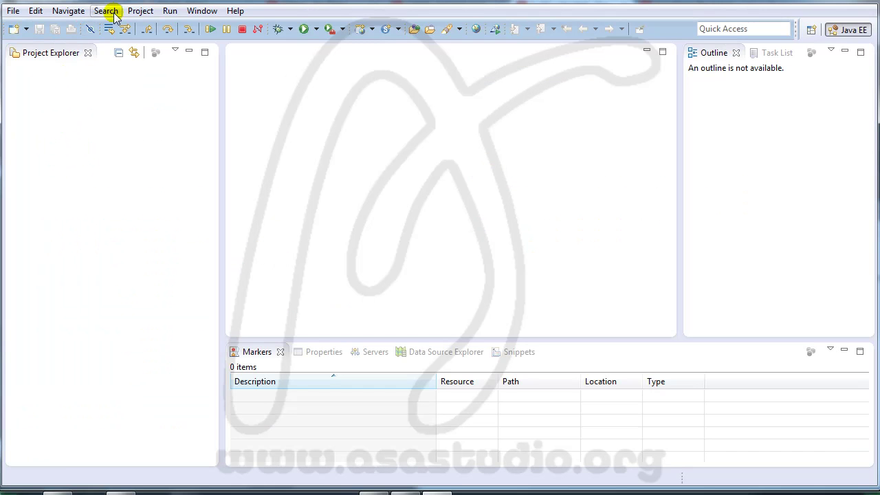
- Start an import into the Project Explorer with Existing Projects into Workspace as the source
right_click(56, 99)
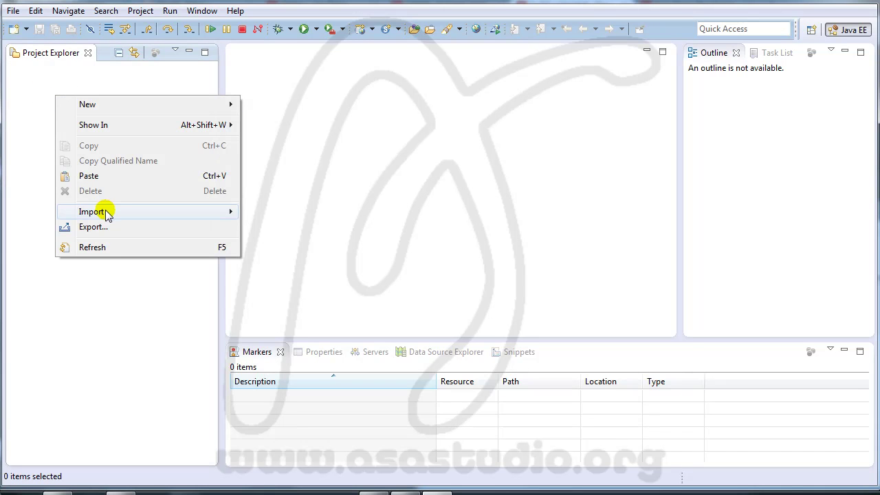
mouse_move(106, 215)
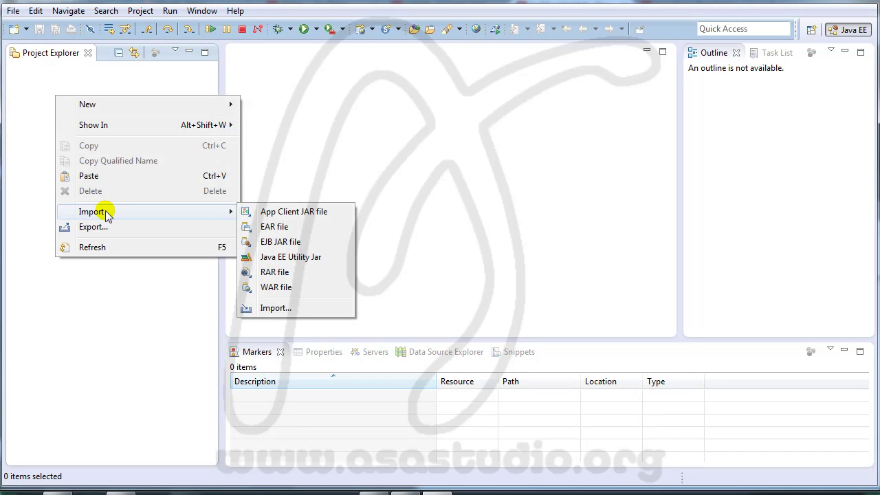
click(284, 308)
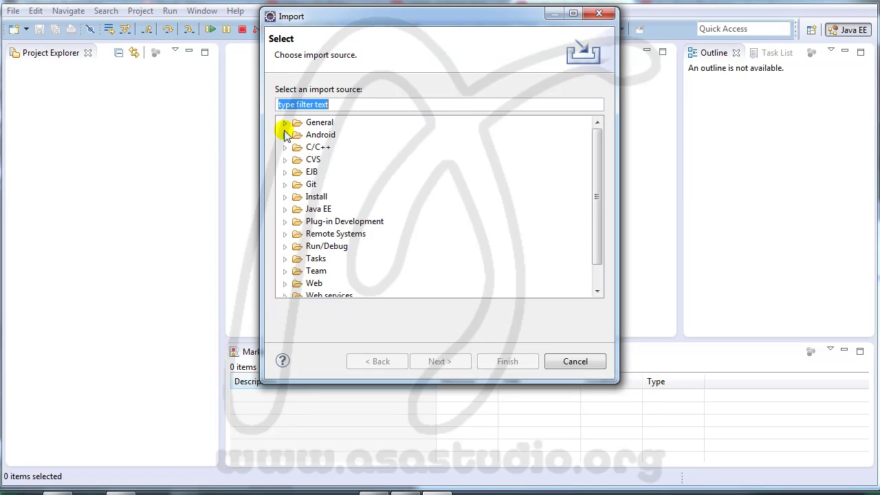
click(285, 123)
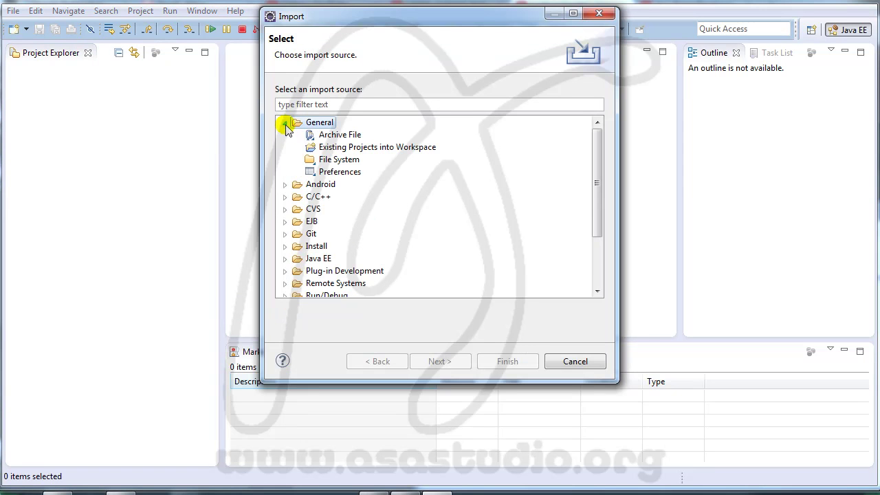
click(332, 149)
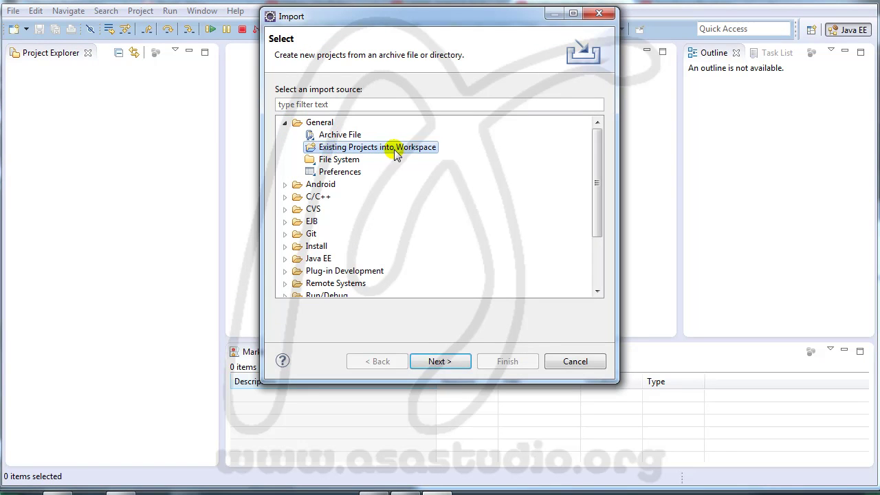
click(449, 363)
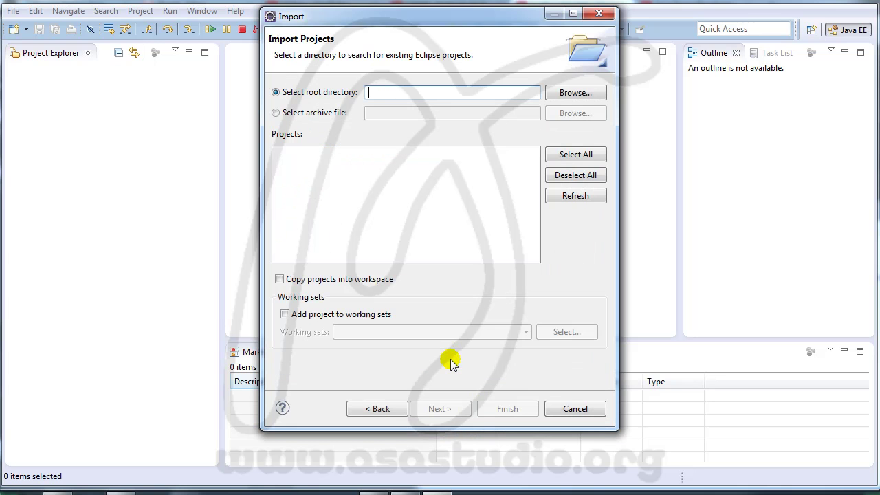
- Import asagame, asagame-android, asagame-desktop and asagame-html from the root directory D:\LibGdx and Eclipse Tutorial\Java Project 2
click(581, 91)
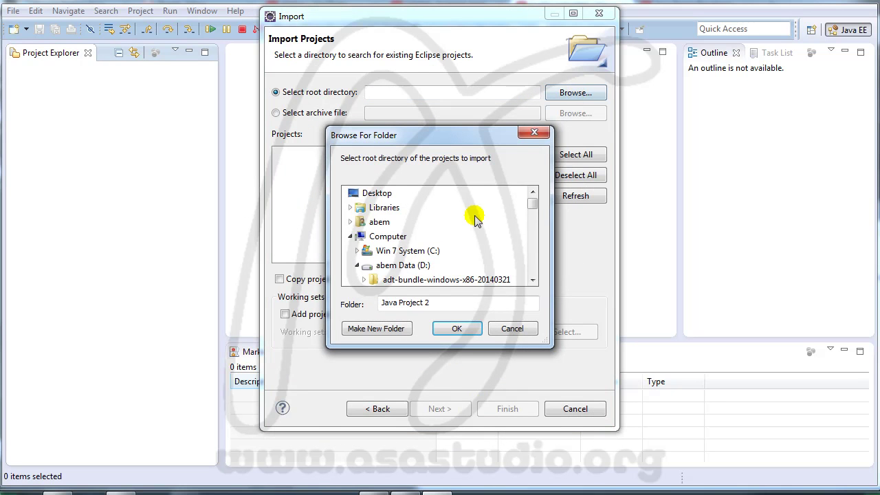
drag(532, 205, 543, 254)
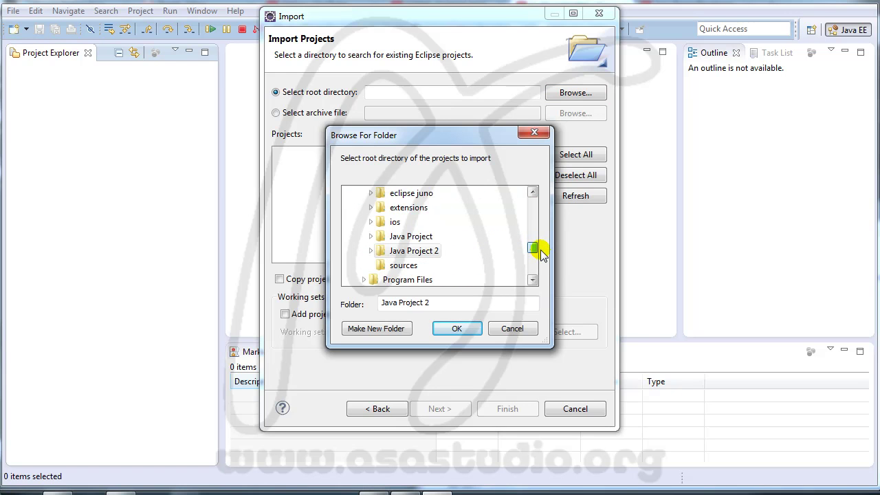
click(446, 251)
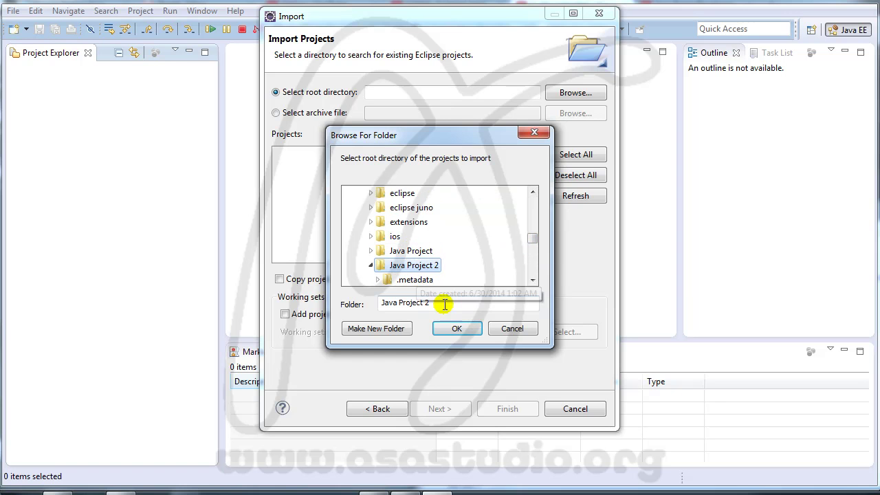
click(455, 331)
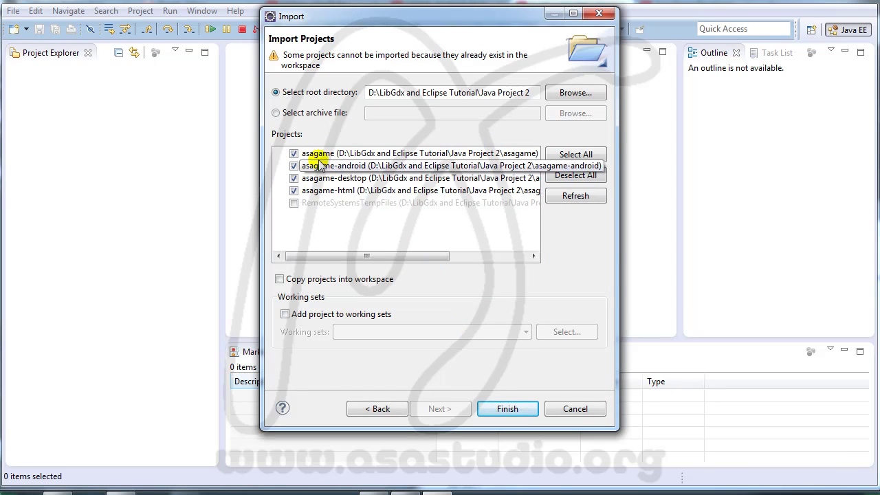
click(508, 409)
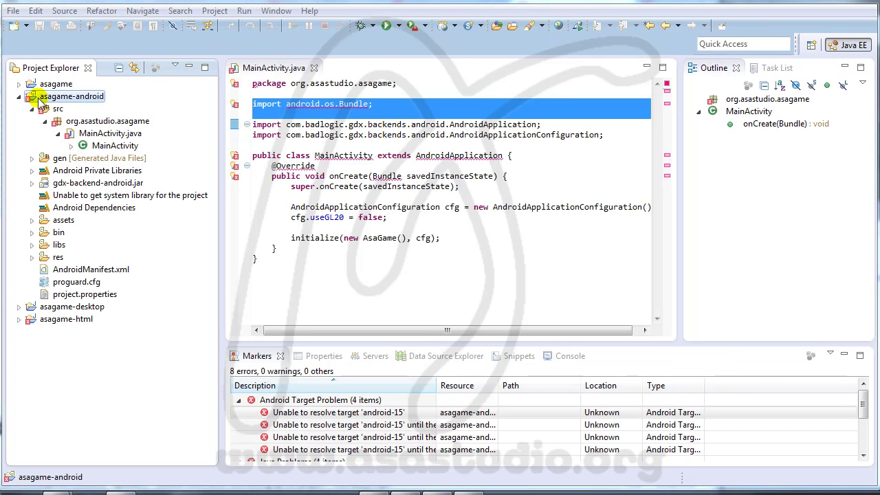
- Set the project build target of asagame-android to the Glass Development Kit Preview for platform 4.4.2 and apply it
right_click(44, 96)
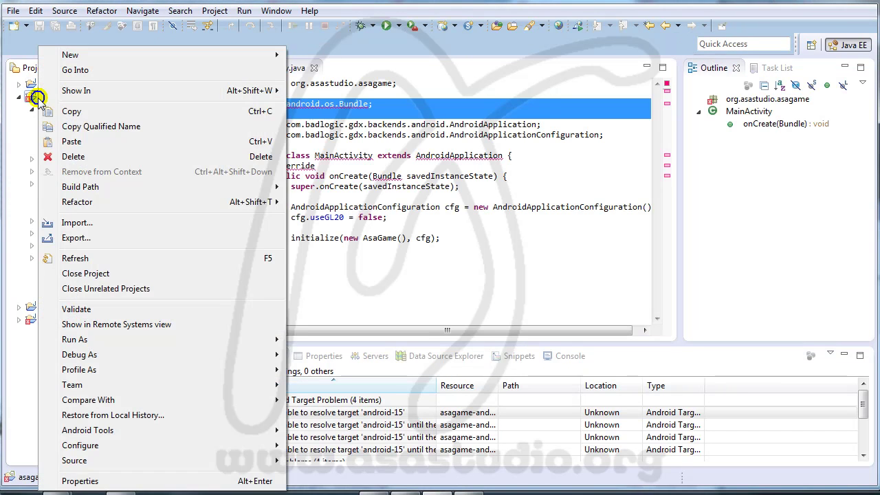
click(94, 484)
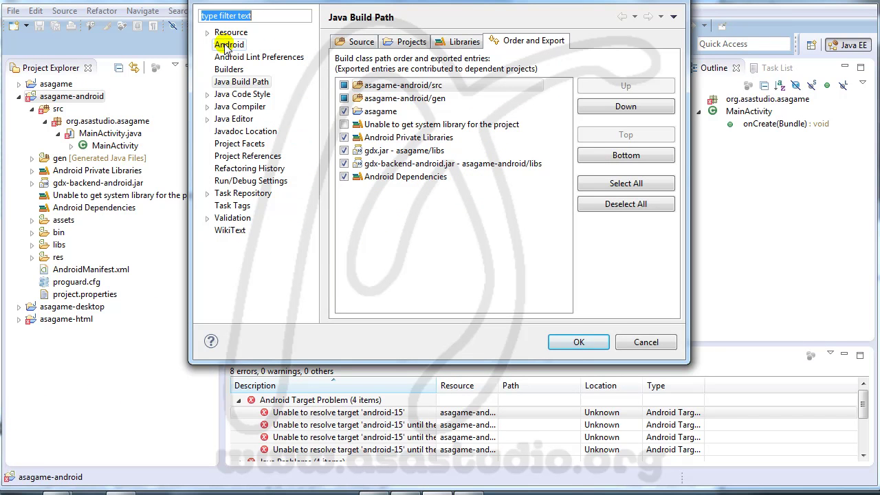
click(228, 45)
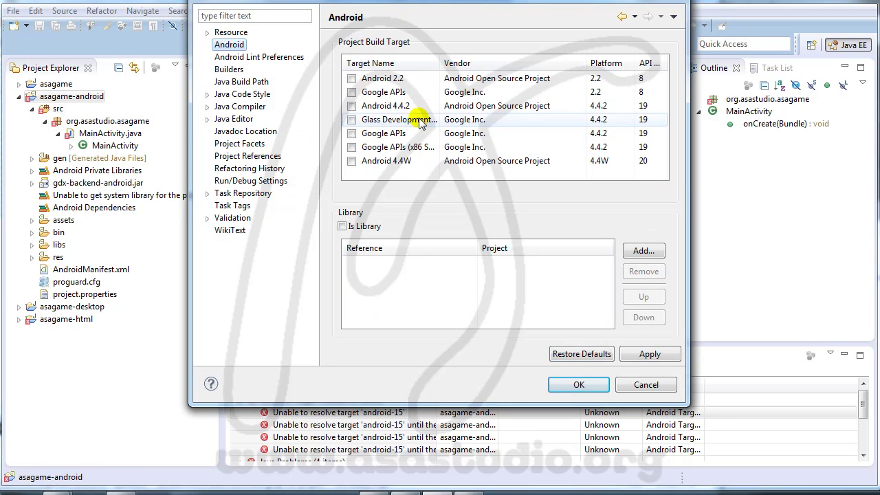
click(351, 120)
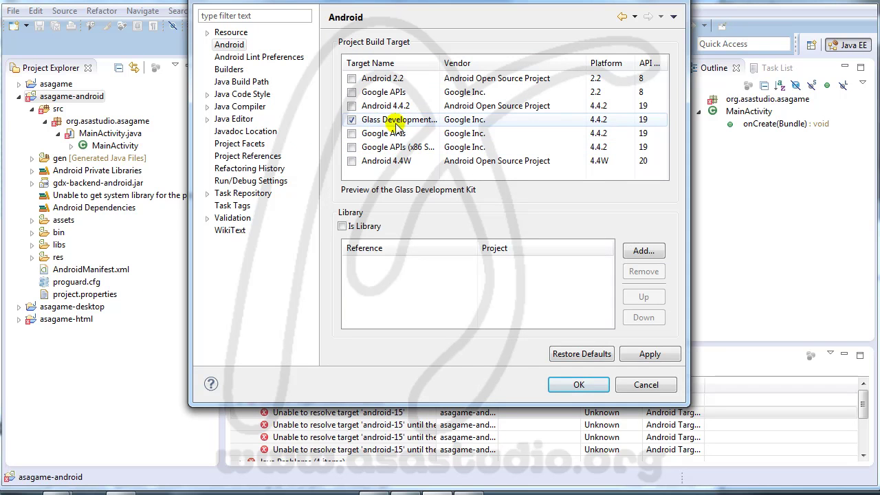
click(638, 352)
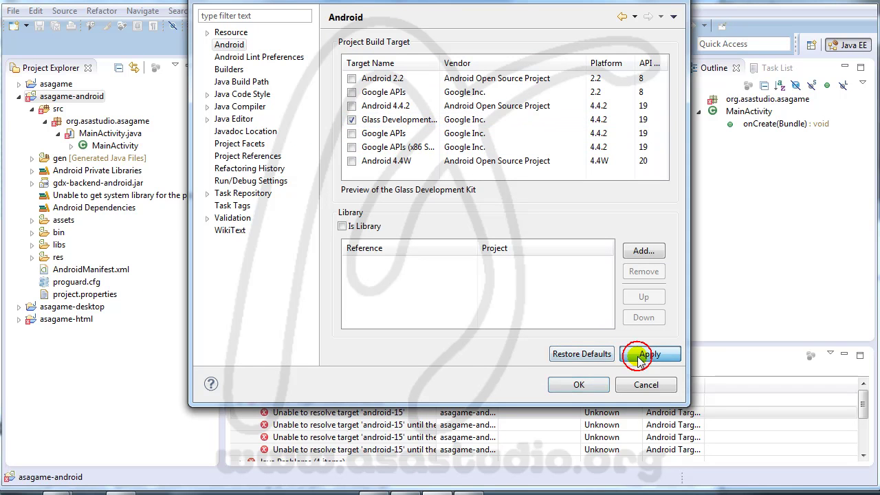
click(581, 387)
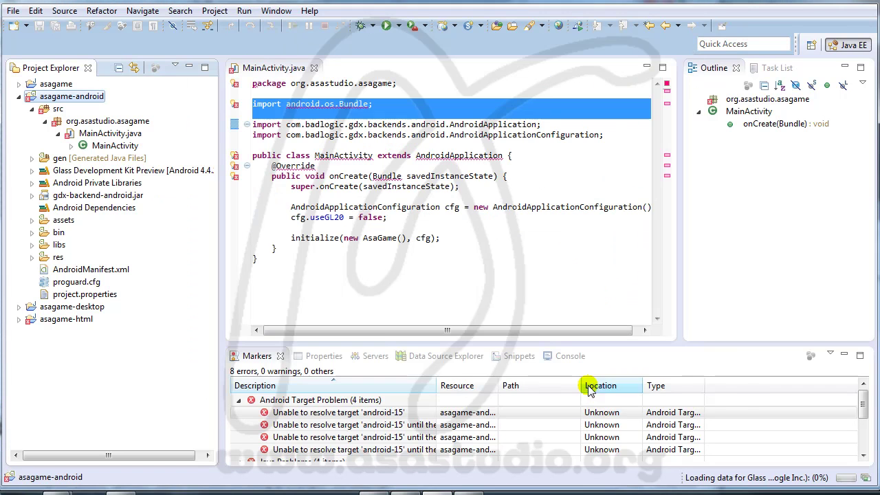
- Collapse the asagame-android project tree and close the MainActivity.java editor
click(18, 97)
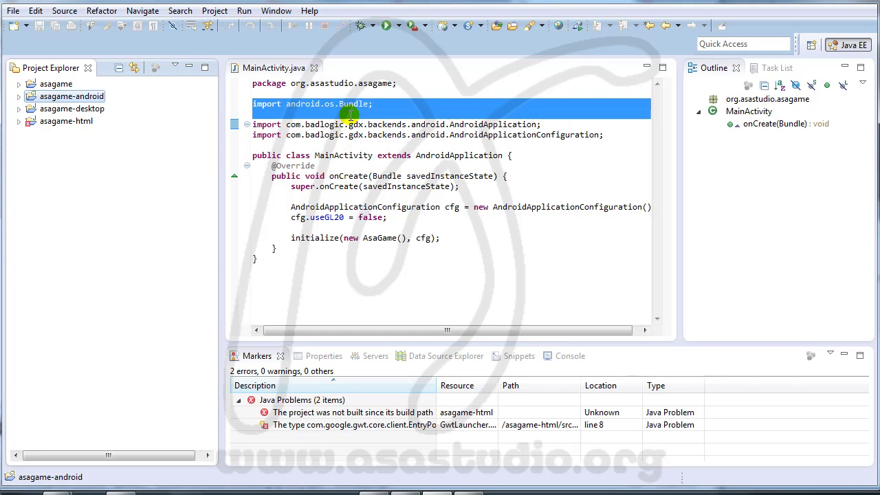
click(409, 114)
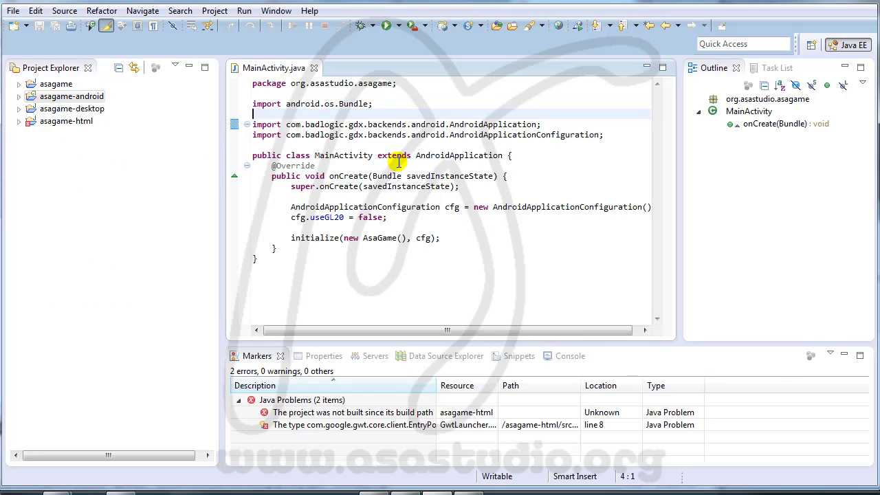
click(313, 67)
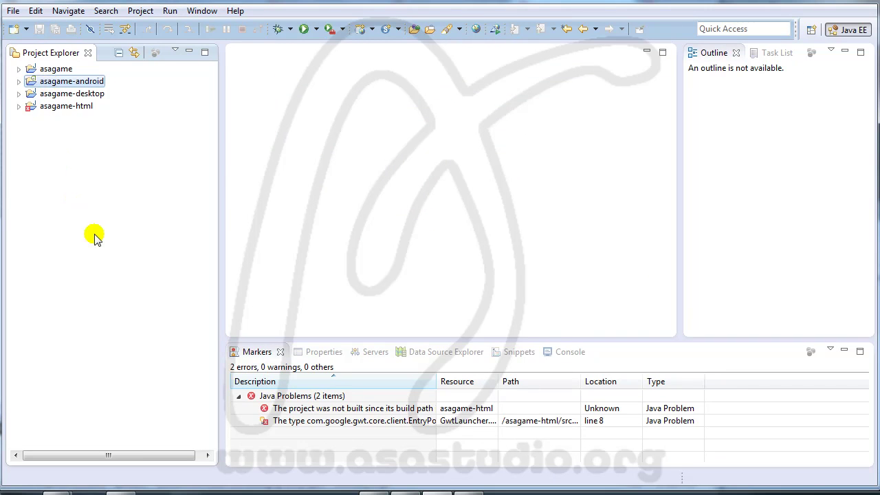
- Run asagame-android as an Android Application and move the asaemu emulator window clear of the Project Explorer
right_click(45, 81)
mouse_move(127, 341)
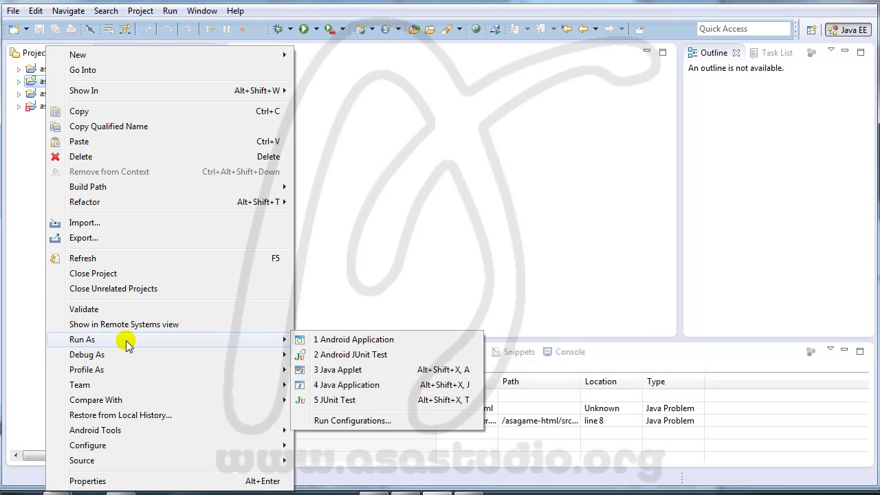
click(336, 339)
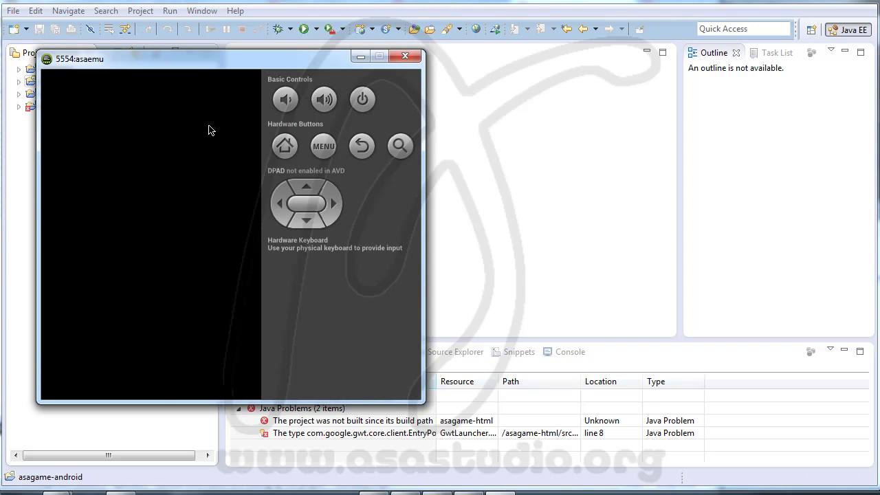
drag(191, 59, 645, 78)
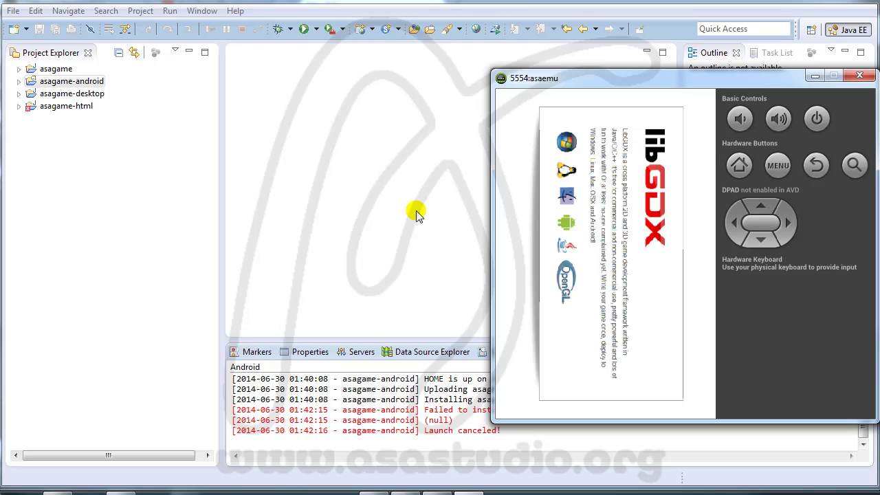
click(52, 112)
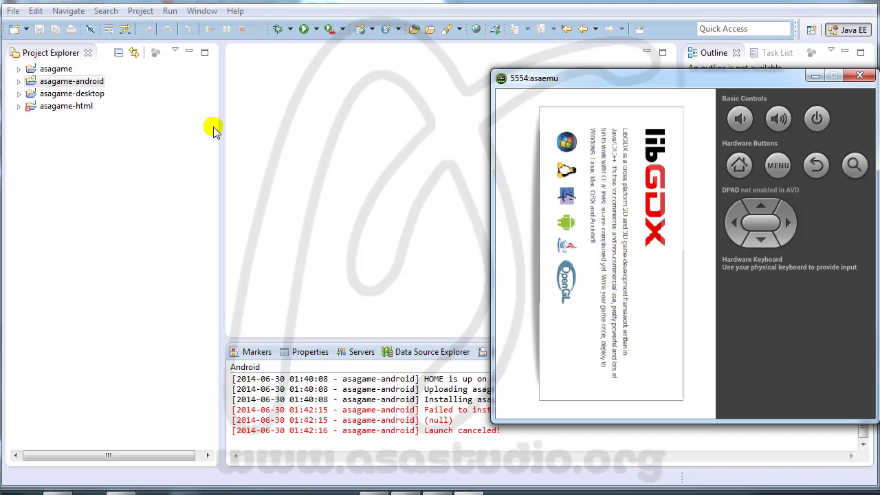
- Switch to Firefox and search the web for "google web toolkit"
click(118, 490)
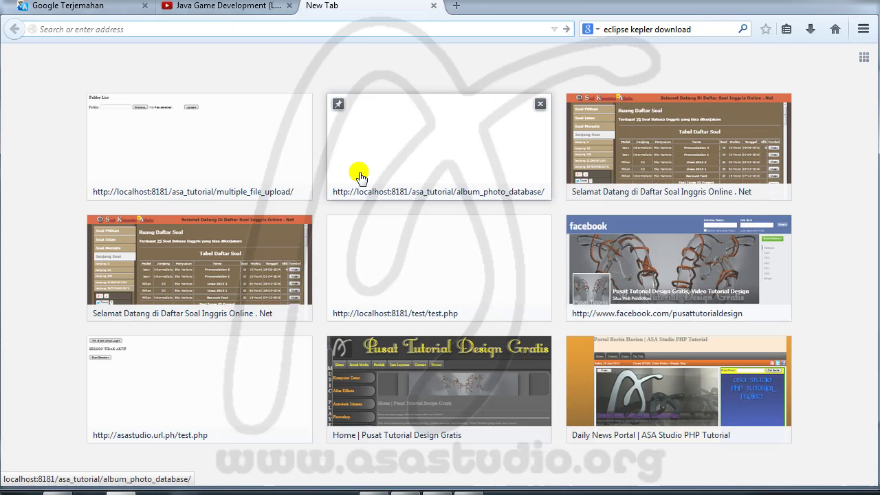
click(685, 29)
text(goo)
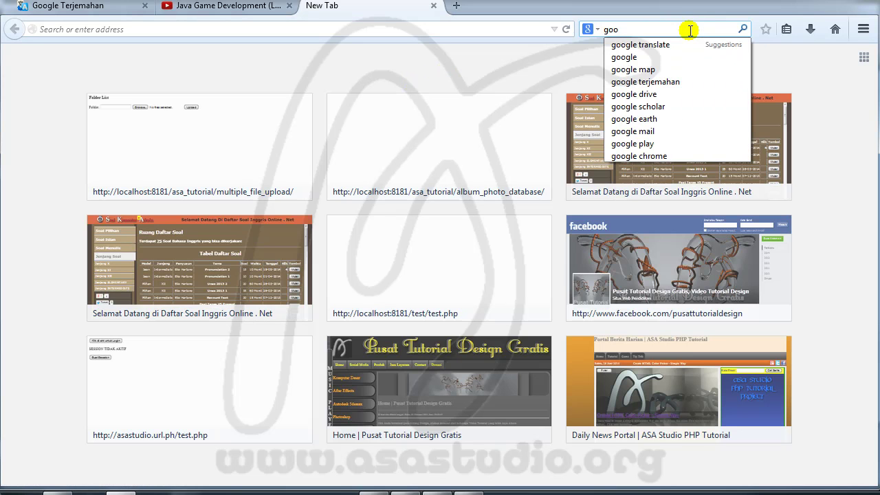
text(gle web toll)
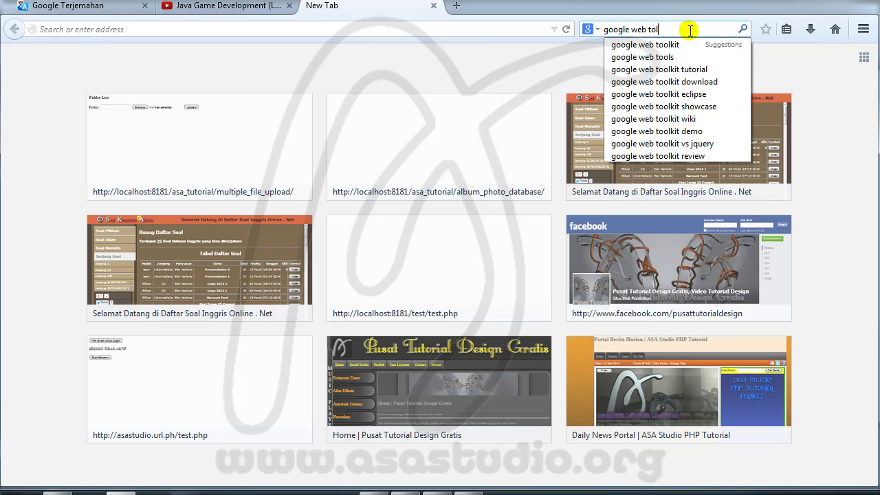
click(656, 44)
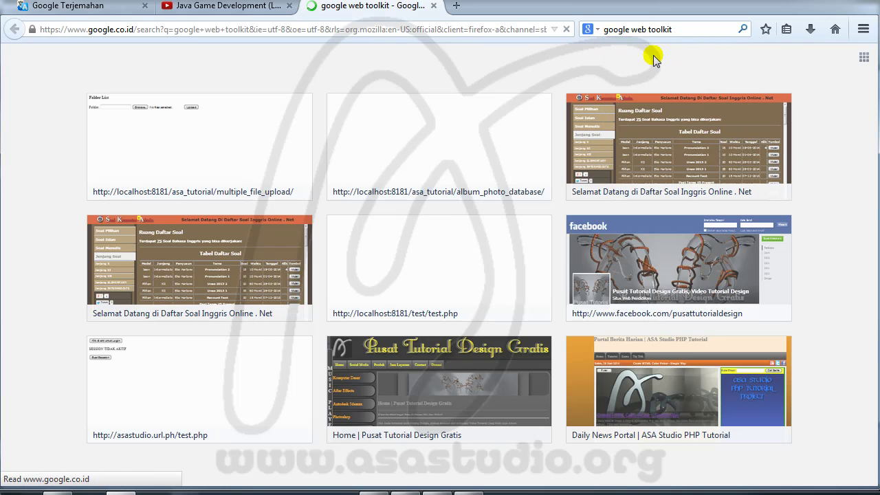
- Open the GWT project site from the search results and go to its download page
scroll(536, 161, down, 4)
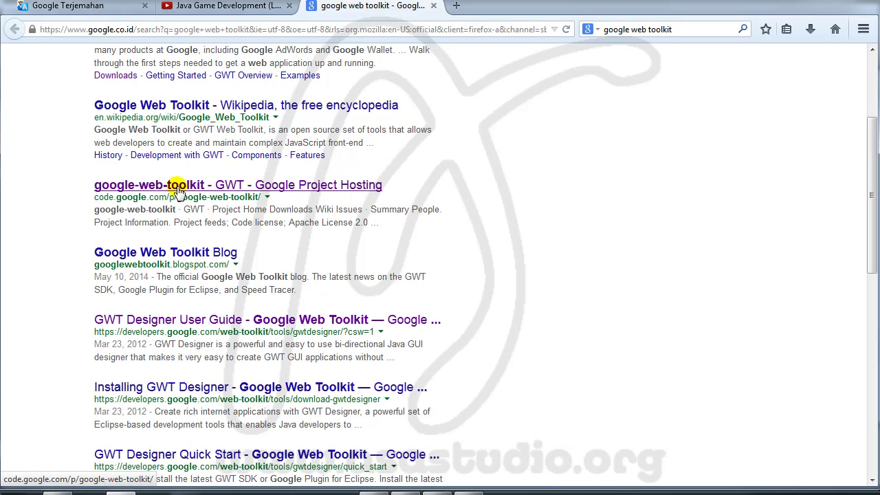
click(183, 321)
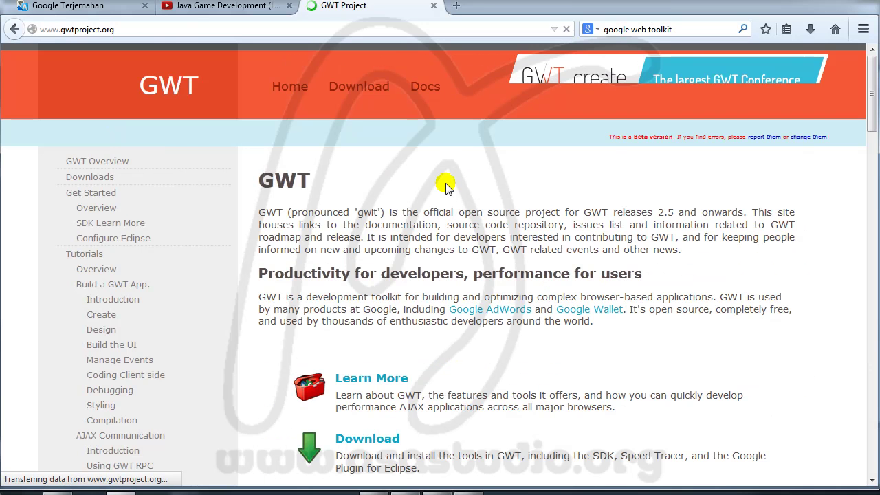
scroll(450, 185, down, 3)
click(351, 258)
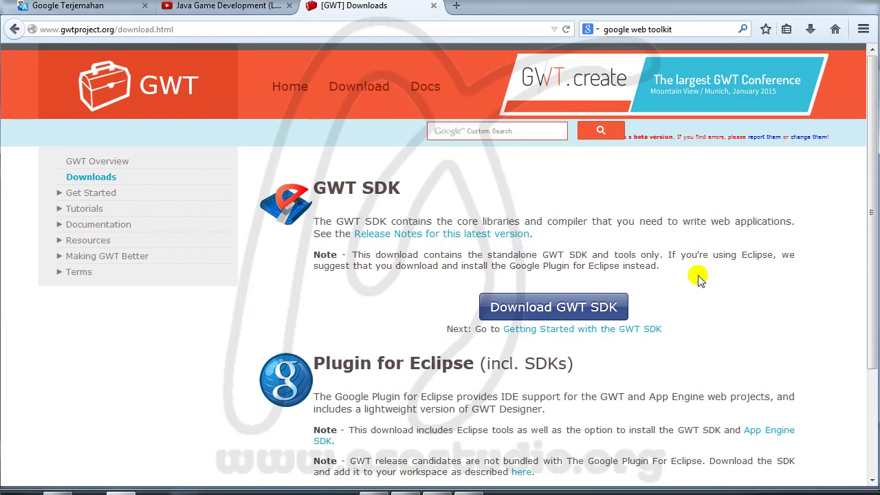
- Go to the Plugin for Eclipse download page and open the installation instructions for Eclipse 3.8/4.2 (Juno)
scroll(754, 277, down, 3)
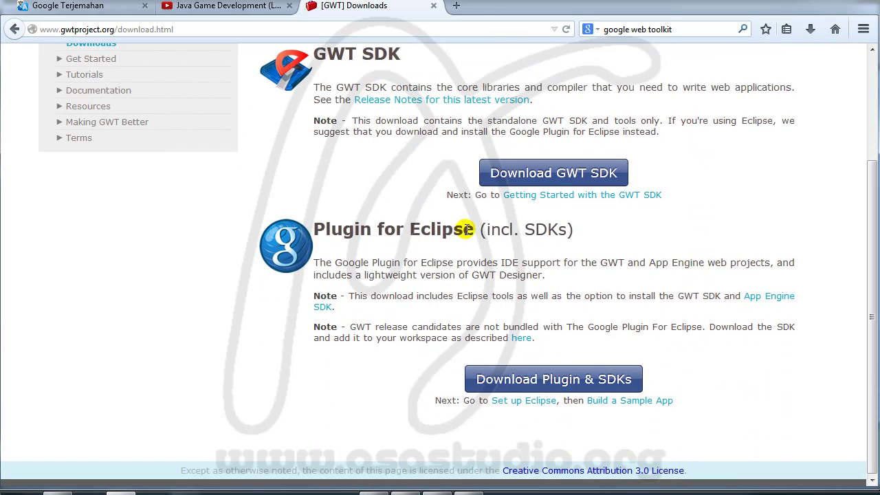
click(559, 379)
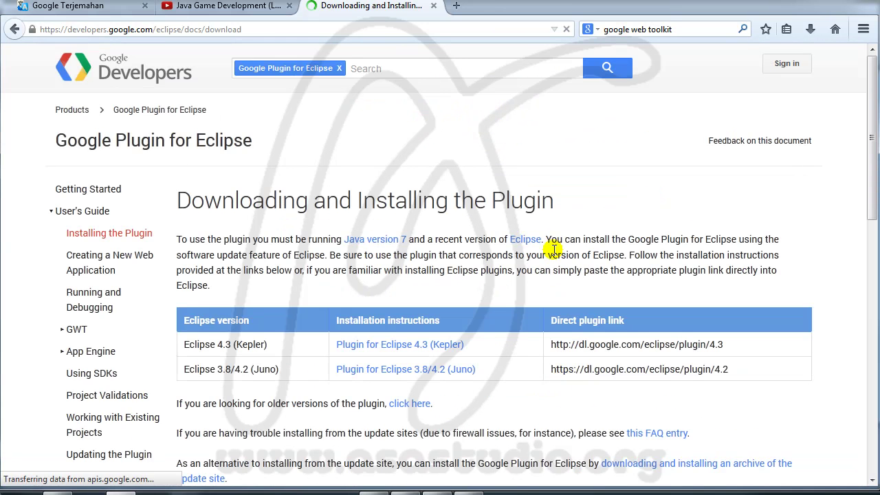
scroll(595, 251, down, 3)
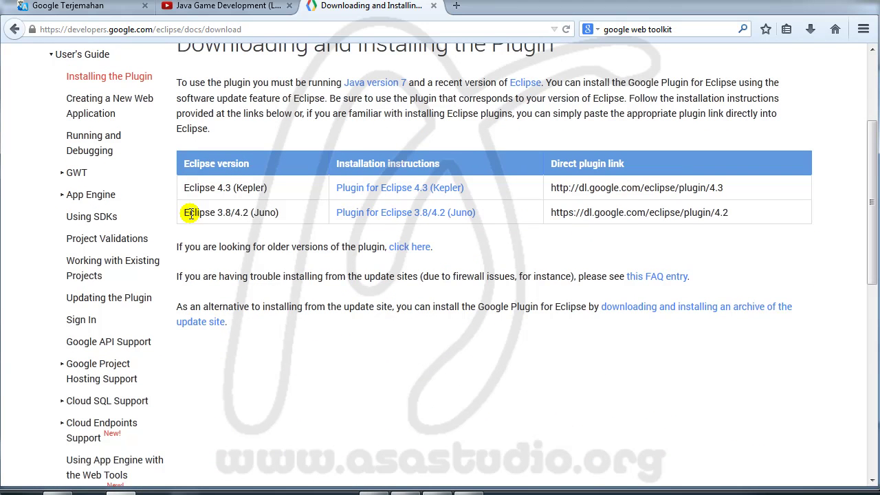
click(396, 216)
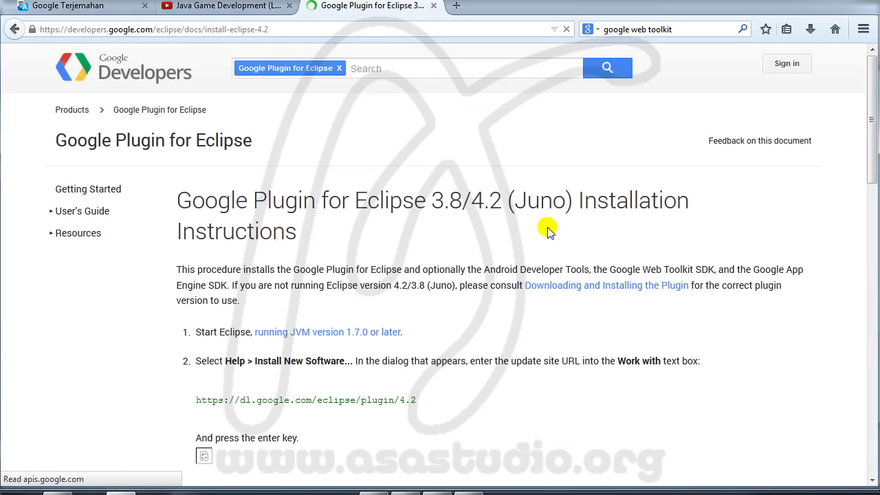
scroll(547, 230, down, 4)
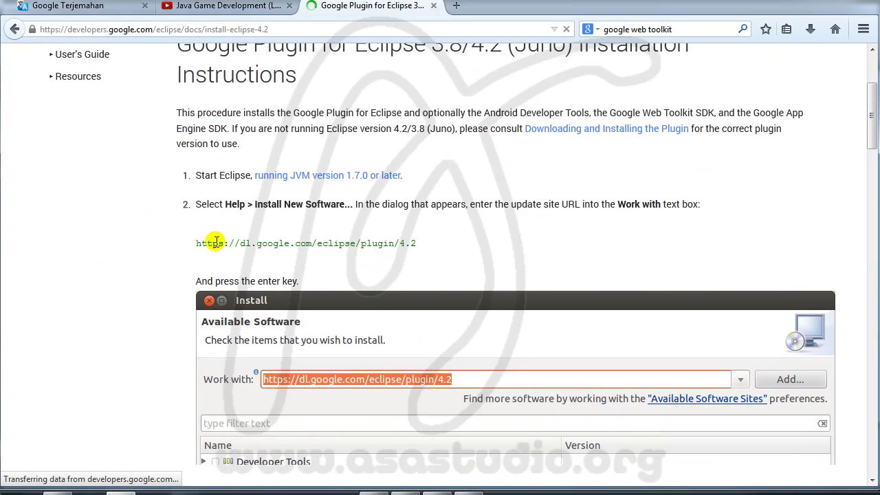
drag(198, 242, 416, 242)
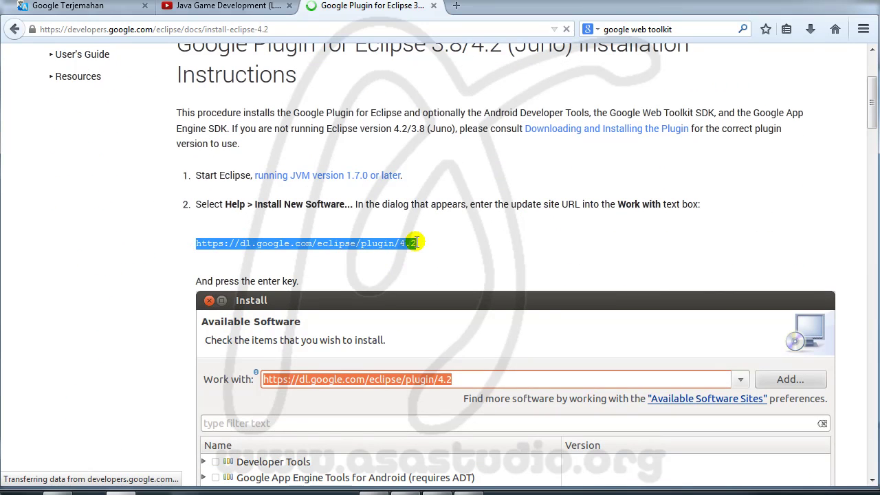
right_click(375, 243)
click(424, 347)
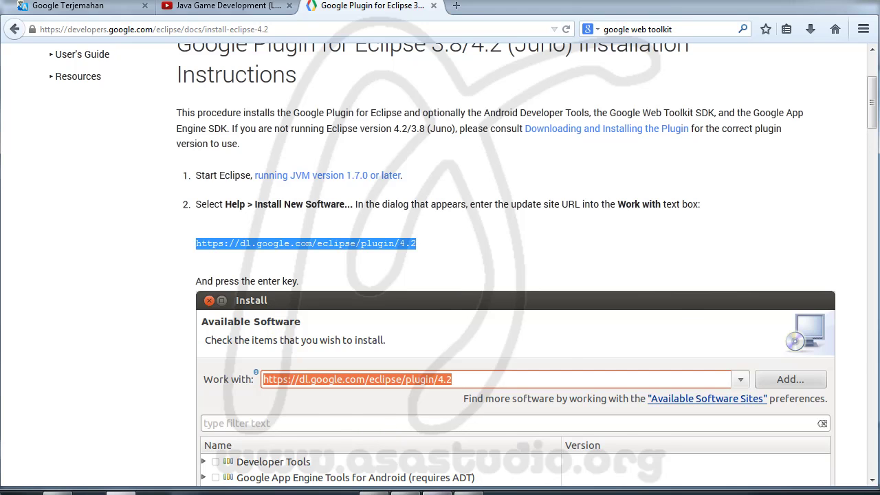
click(437, 492)
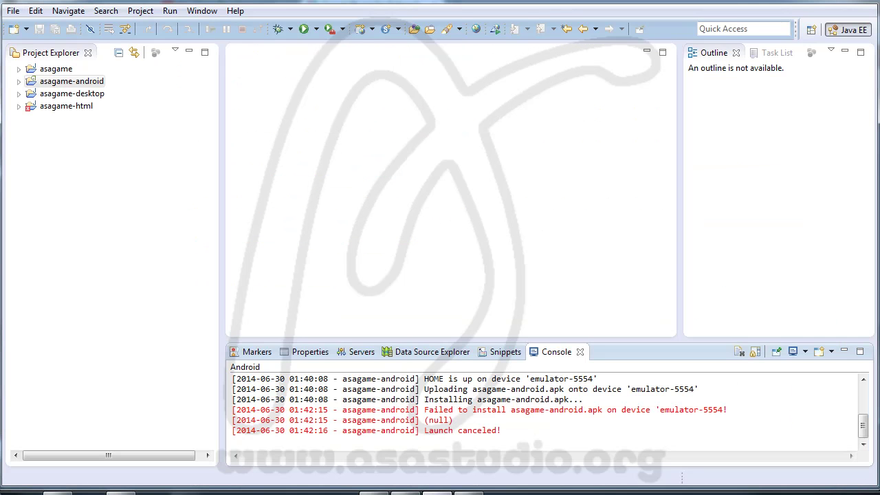
click(236, 12)
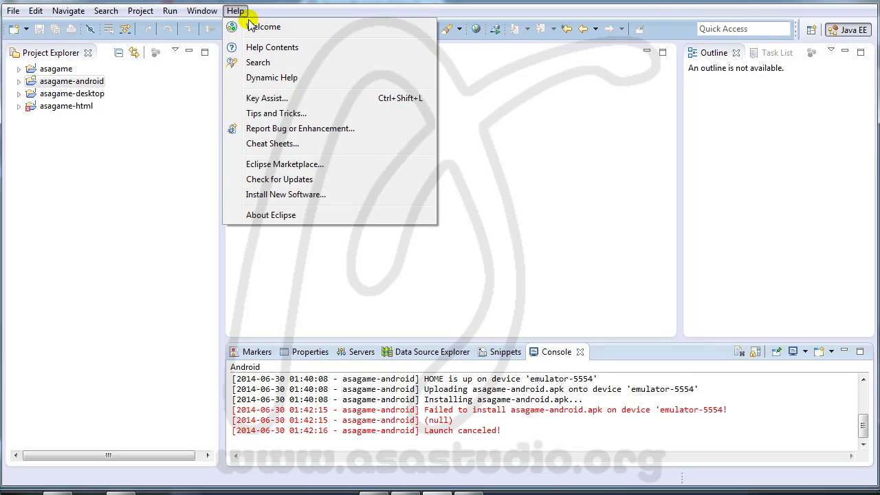
click(268, 195)
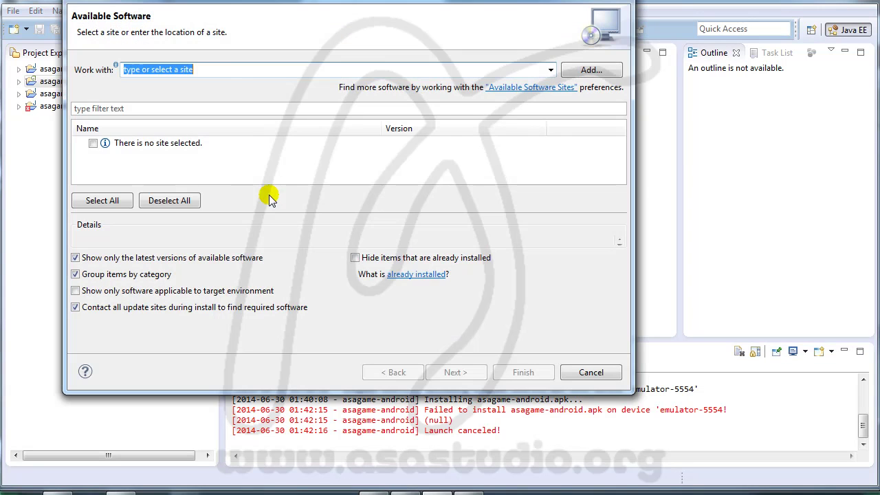
right_click(224, 73)
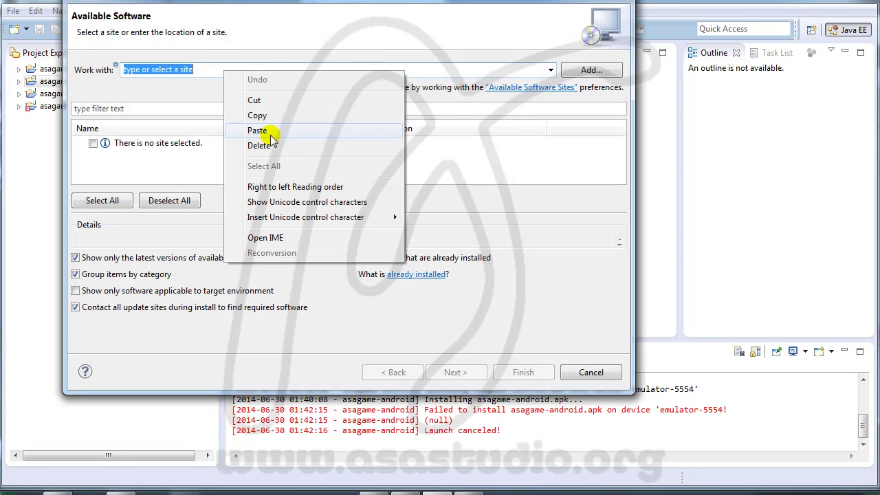
click(268, 129)
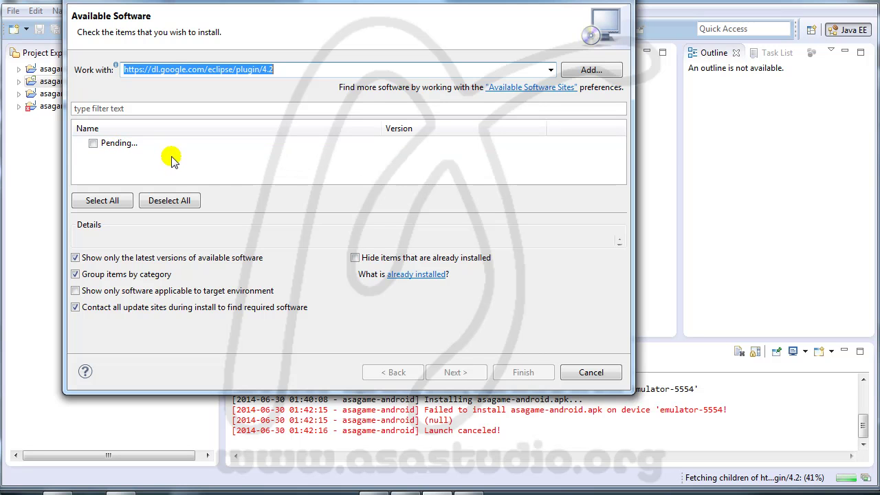
- Enlarge the Available Software dialog to show more items and select Google Plugin for Eclipse (required) for installation
drag(290, 389, 290, 419)
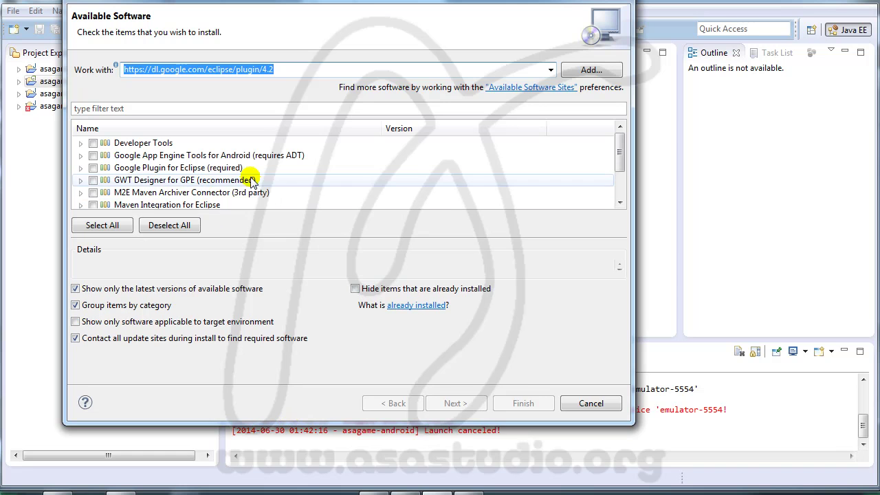
drag(271, 425, 273, 459)
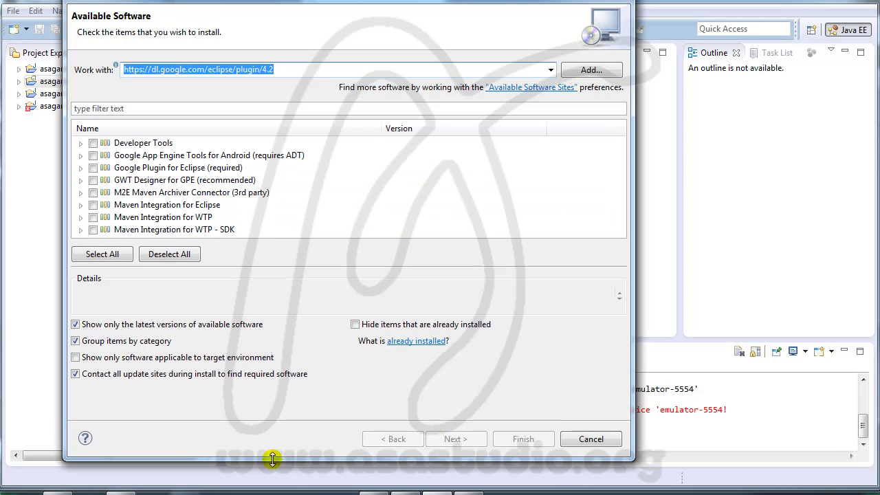
click(92, 168)
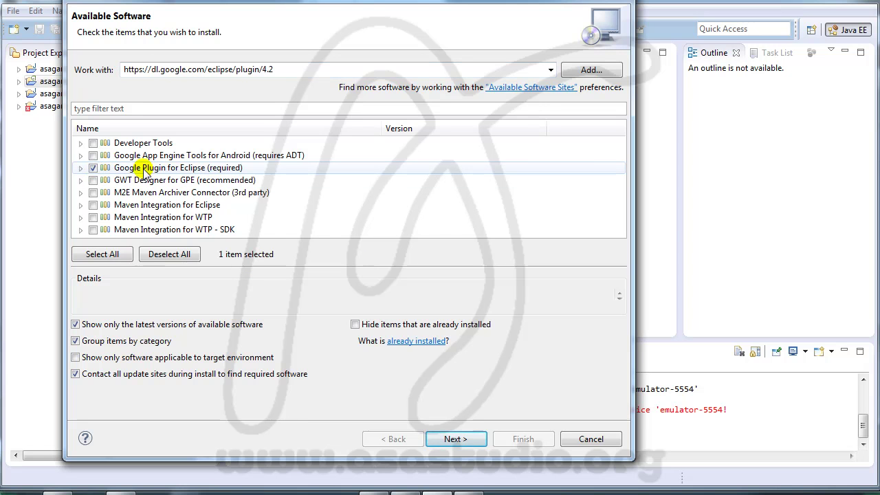
- Add Developer Tools to the selected items, accept the license agreements and install the software despite the unsigned content
click(93, 143)
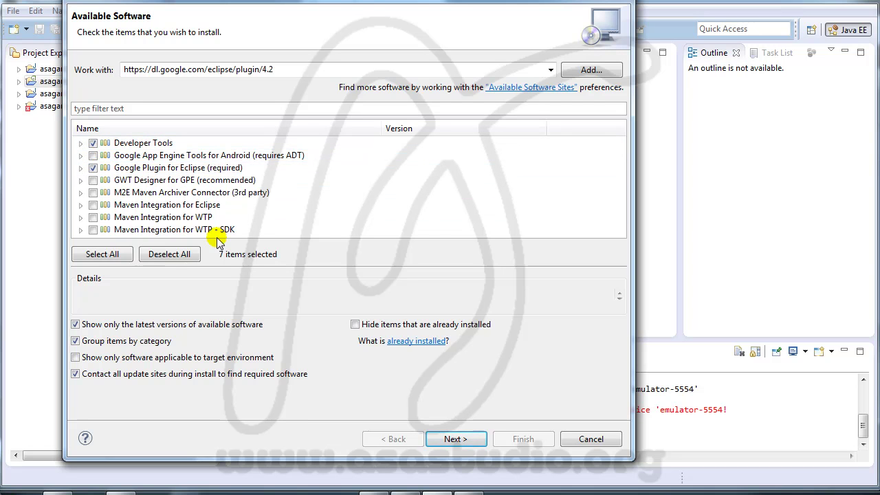
click(456, 440)
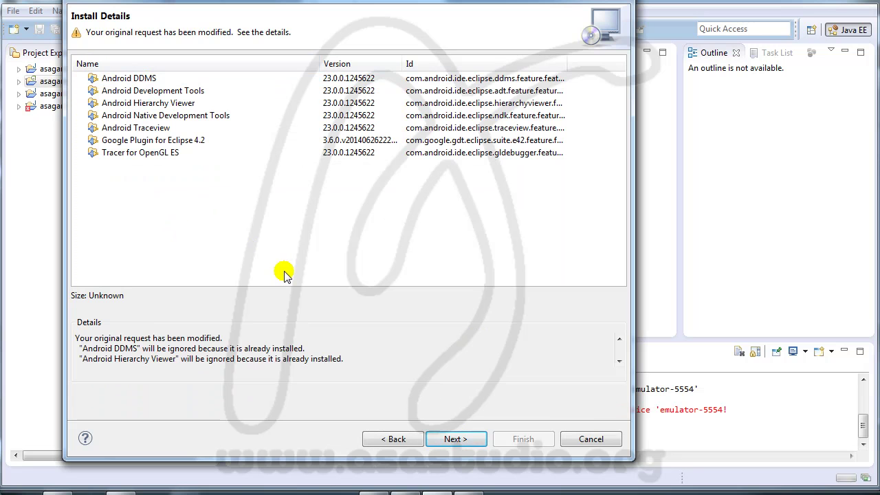
click(453, 441)
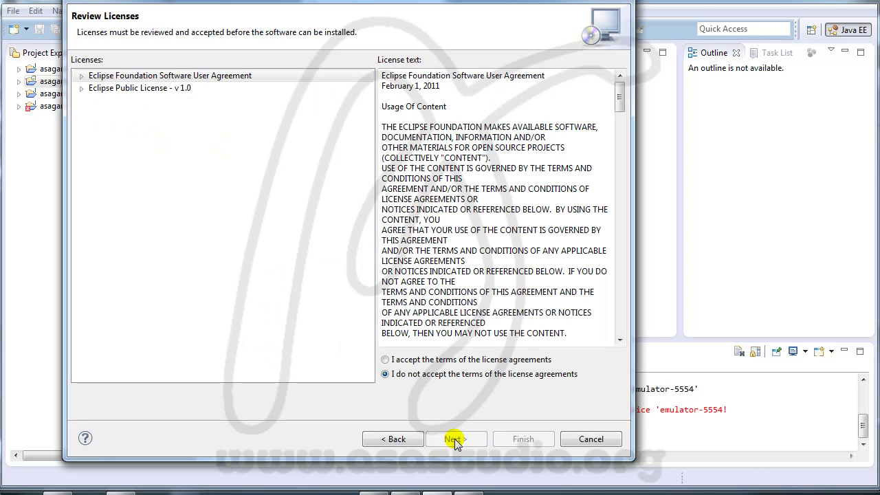
click(385, 359)
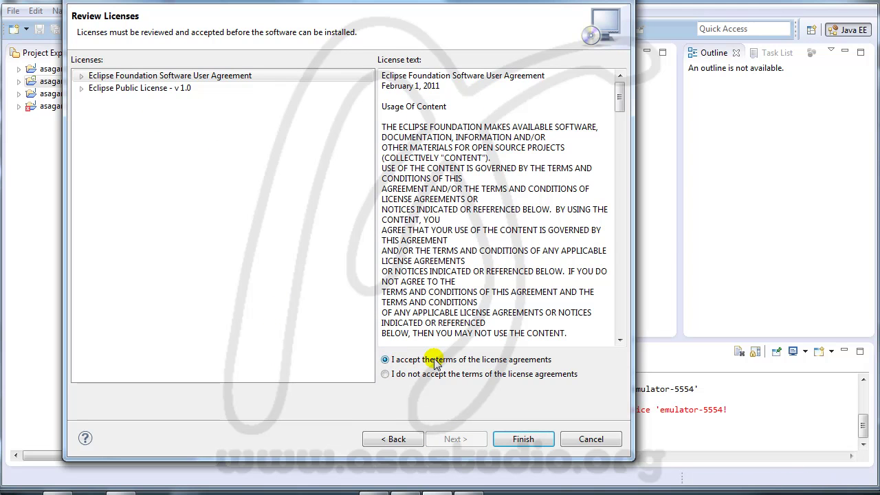
click(524, 441)
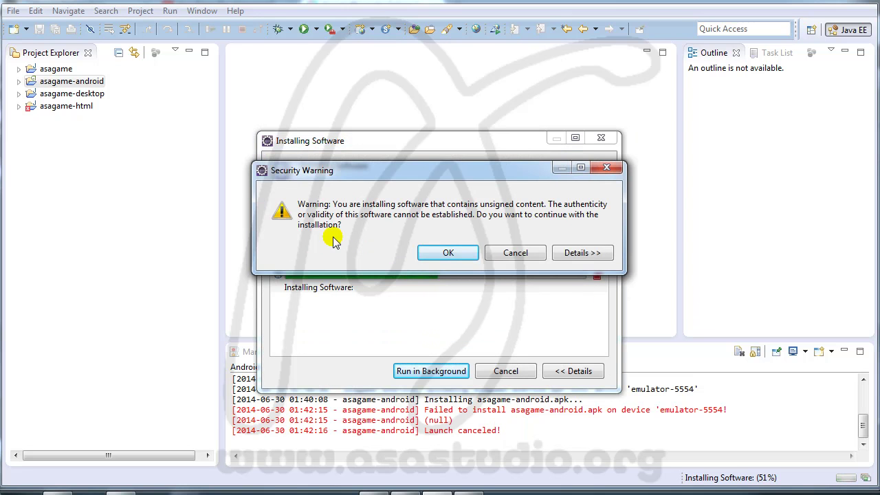
click(447, 253)
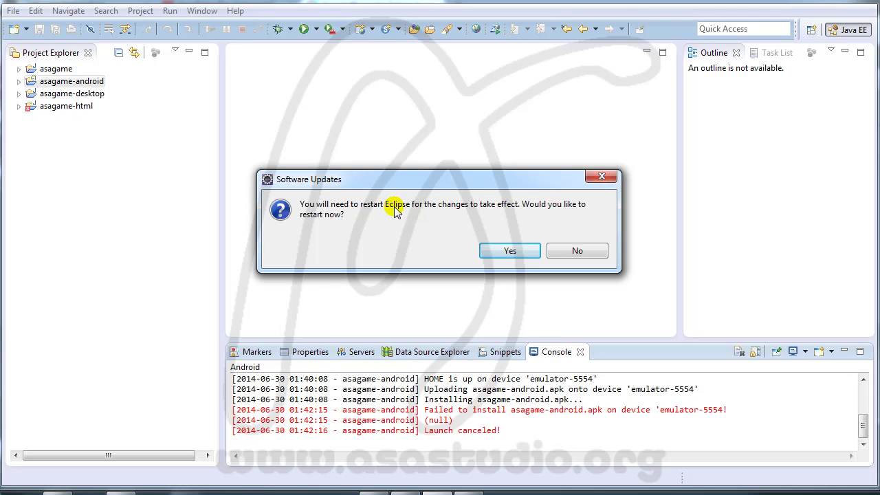
- Restart Eclipse with the D:\LibGdx and Eclipse Tutorial\Java Project 2 workspace and close the Welcome page
click(506, 250)
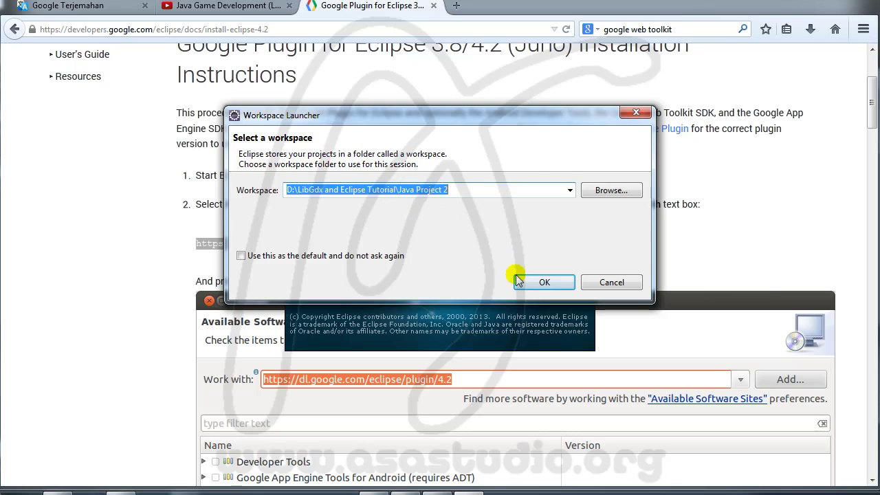
click(543, 282)
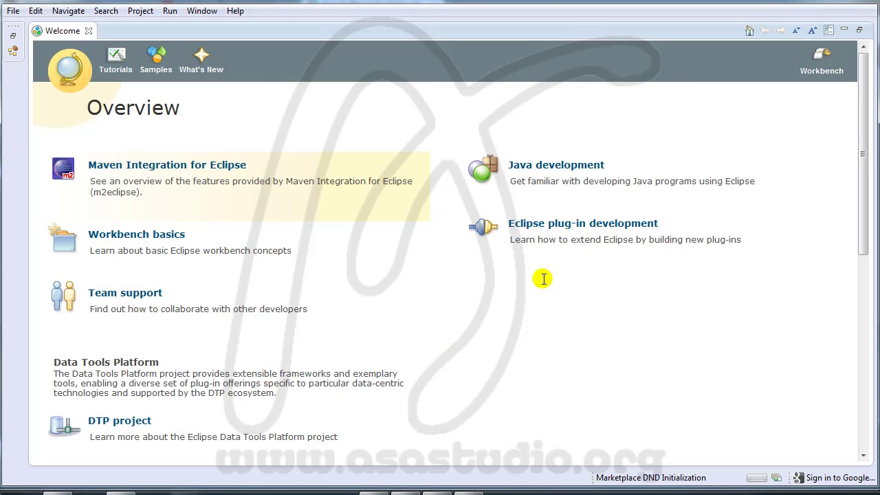
click(90, 32)
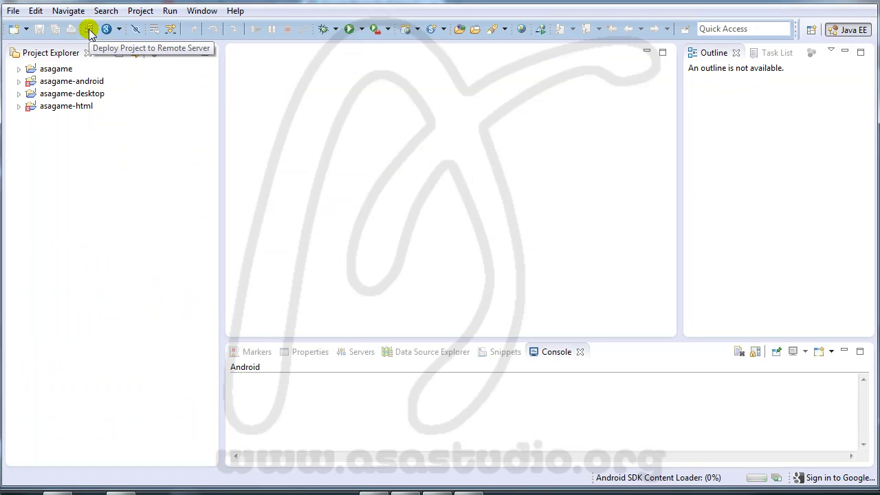
- Expand the asagame-html project down to GwtLauncher.java in the org.asastudio.asagame.client source package
click(18, 106)
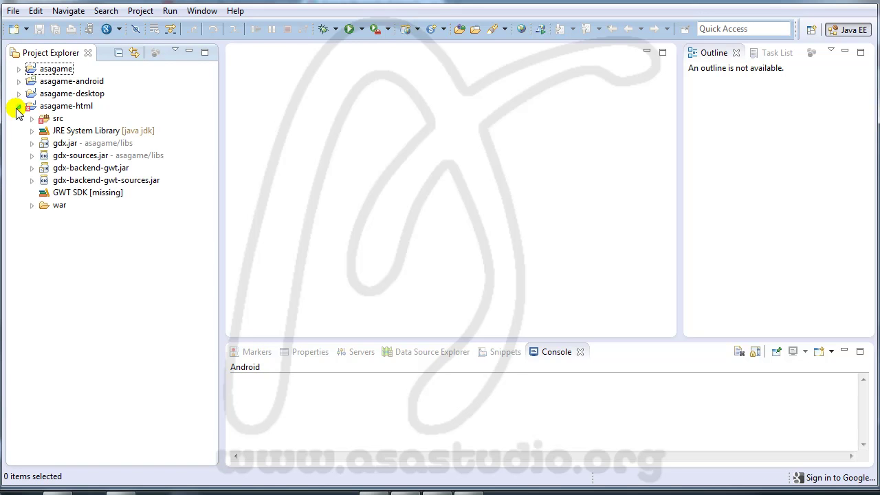
click(32, 120)
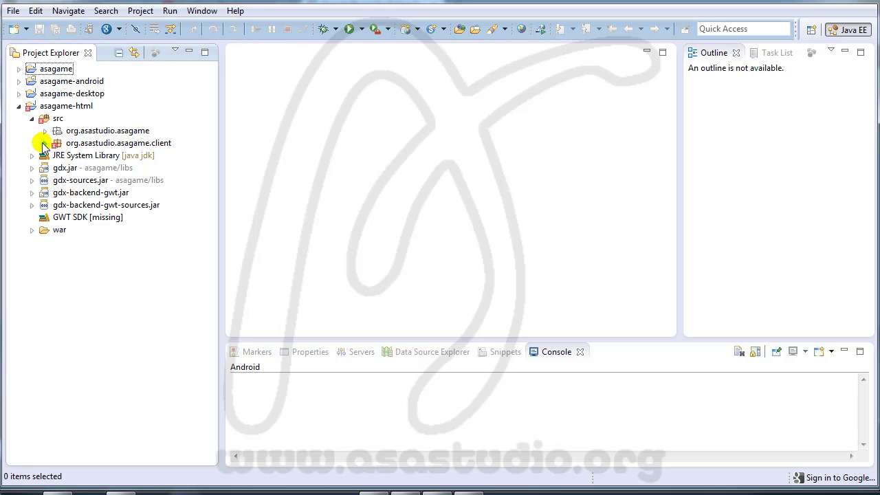
click(44, 144)
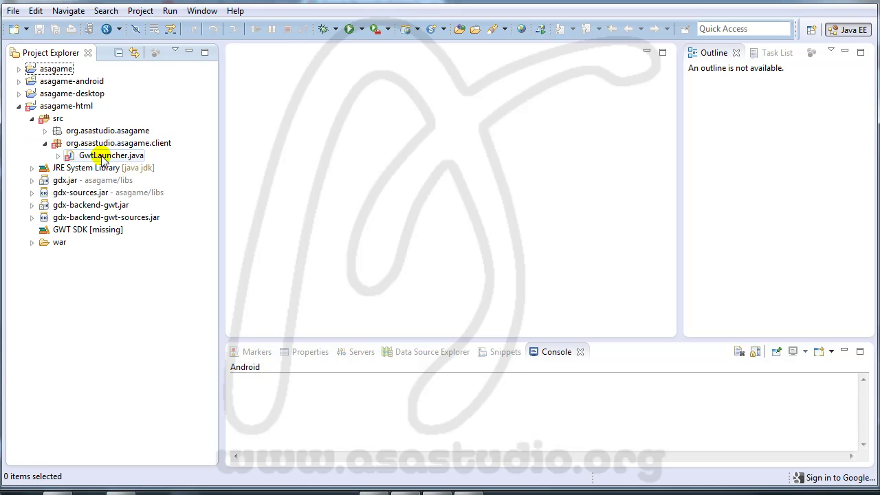
- Try to run the asagame-html project as a Web Application and cancel the launch at the workspace errors prompt
click(50, 109)
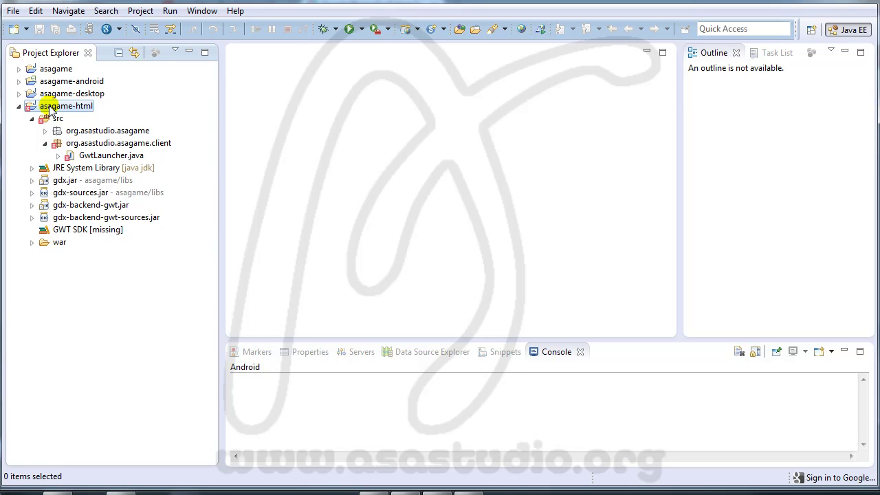
right_click(49, 109)
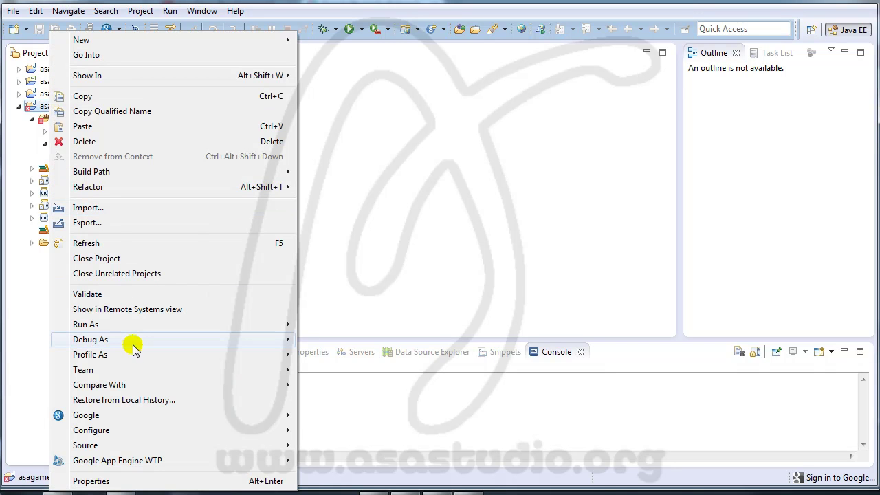
mouse_move(132, 337)
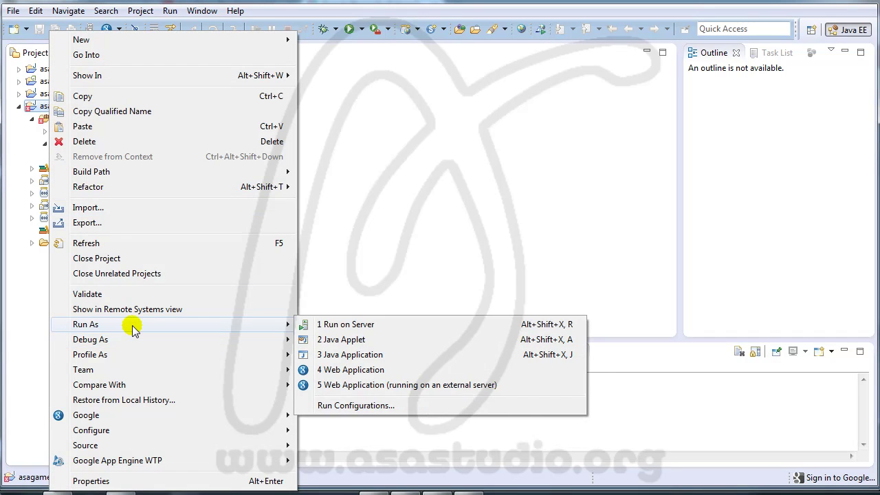
click(370, 375)
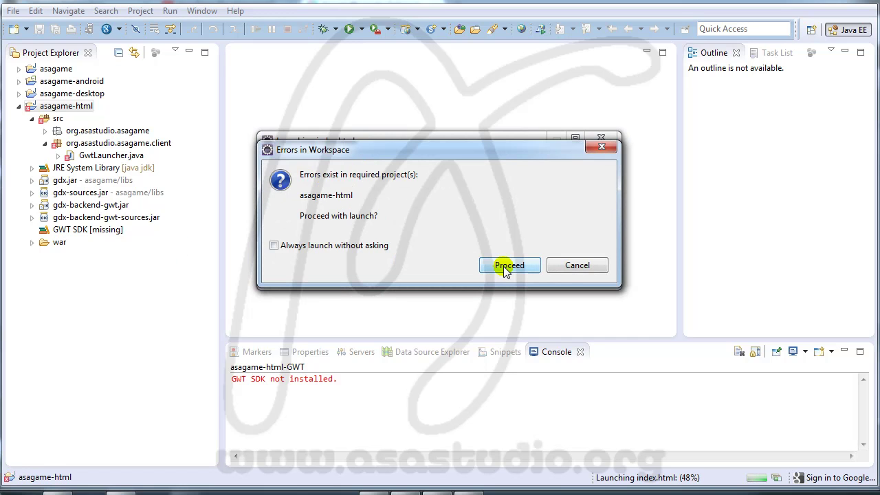
click(571, 265)
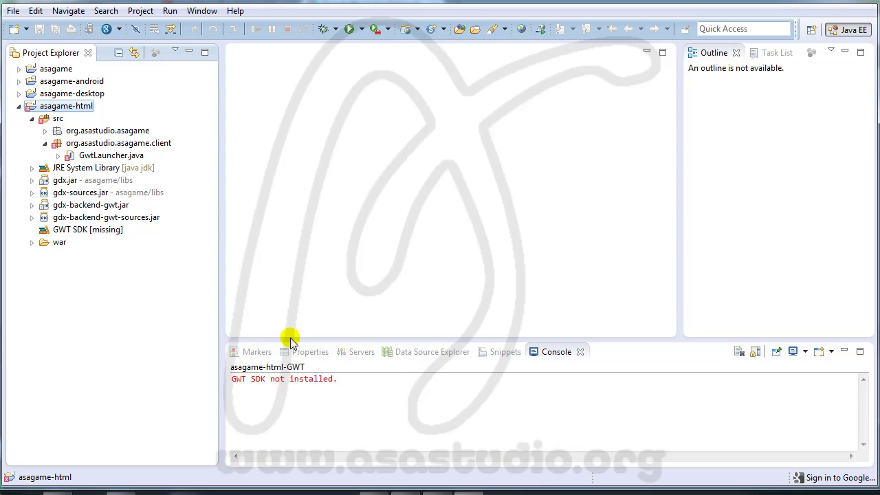
click(305, 361)
click(235, 11)
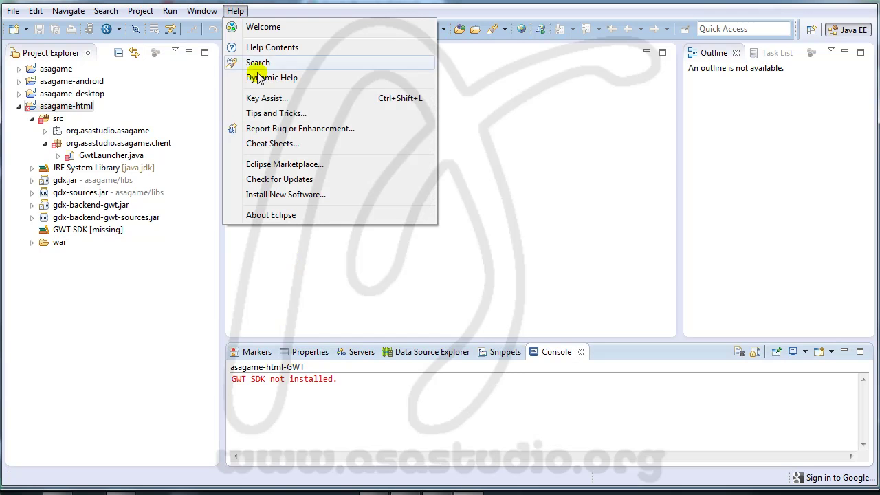
click(267, 194)
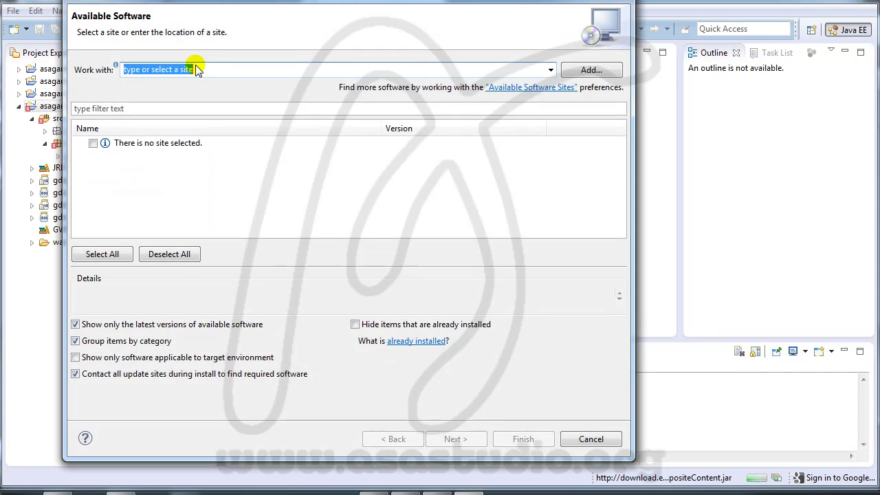
text(https://dl.google.com/eclipse/plugin/4.2)
key(Return)
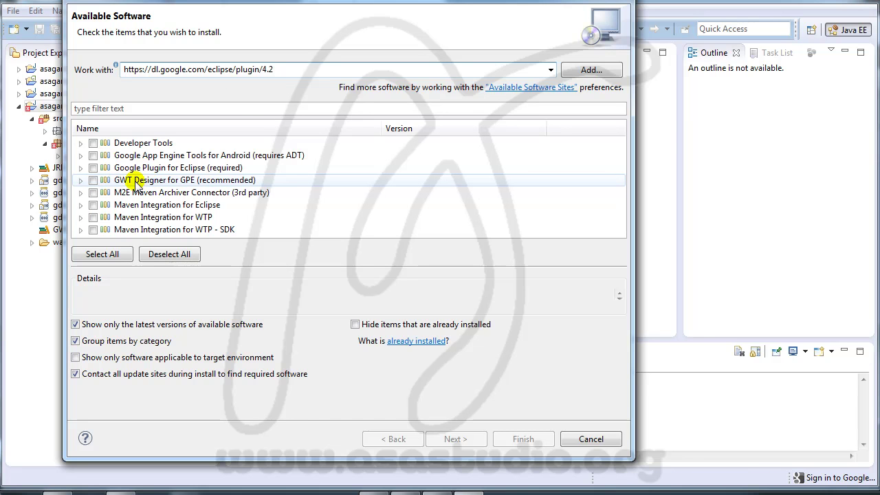
- Install GWT Designer for GPE (recommended), accepting the license agreements and the unsigned content
click(93, 180)
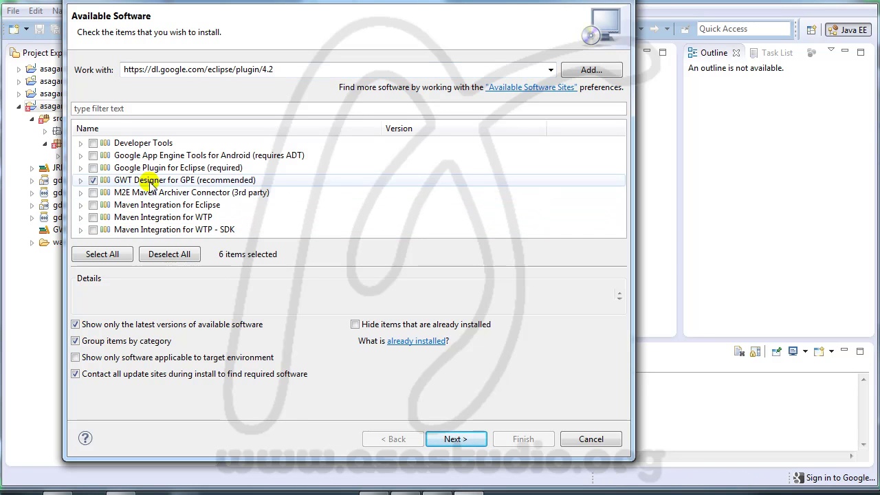
click(463, 440)
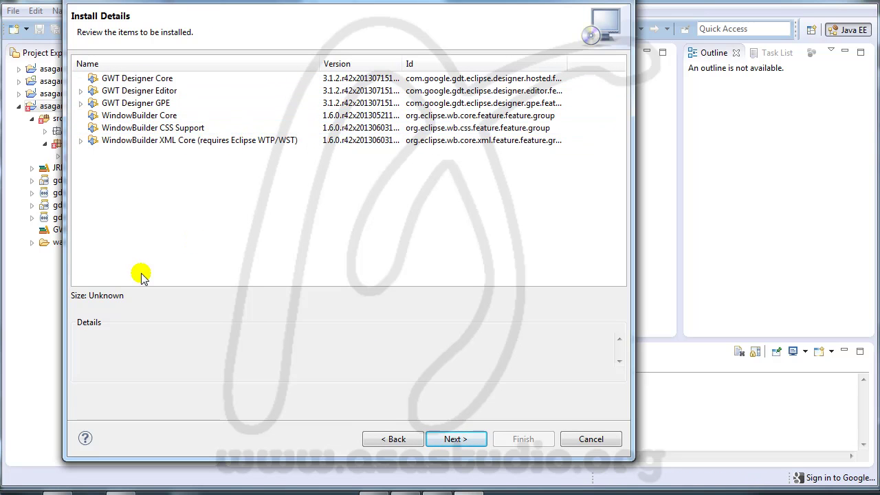
click(456, 440)
click(391, 360)
click(517, 438)
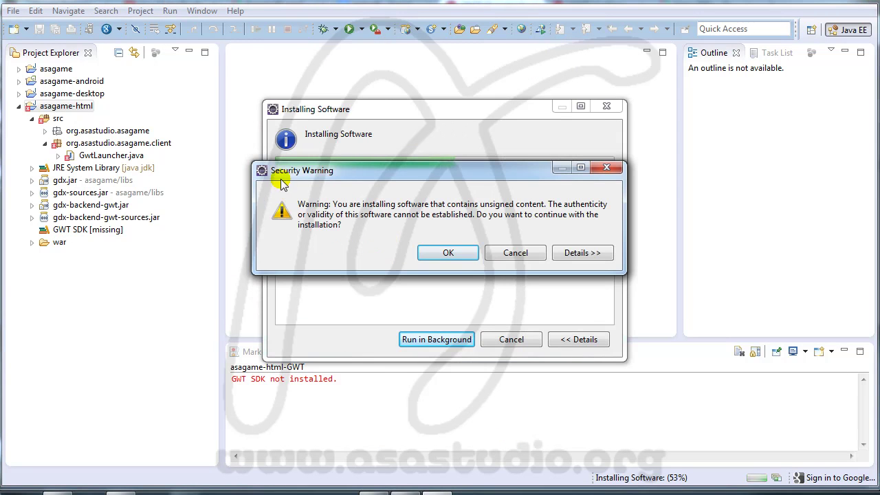
click(447, 253)
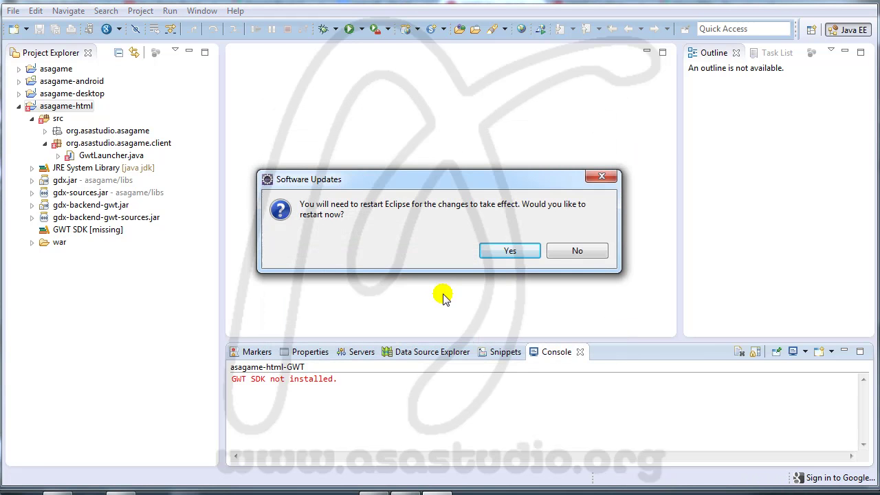
- Restart Eclipse with the Java Project 2 workspace and expand the asagame-html project
click(509, 251)
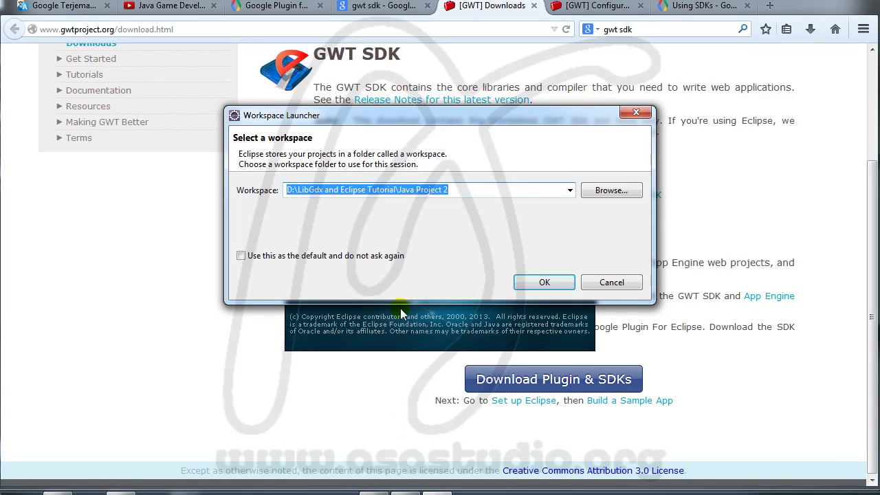
click(544, 286)
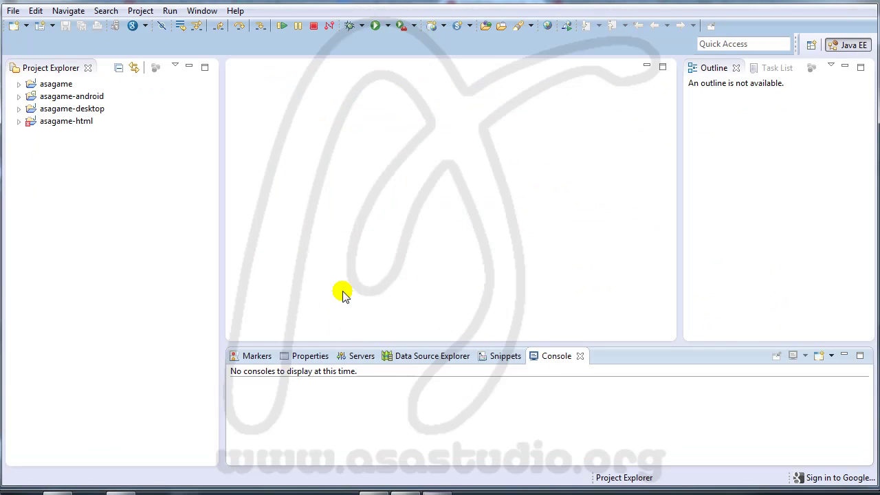
click(18, 121)
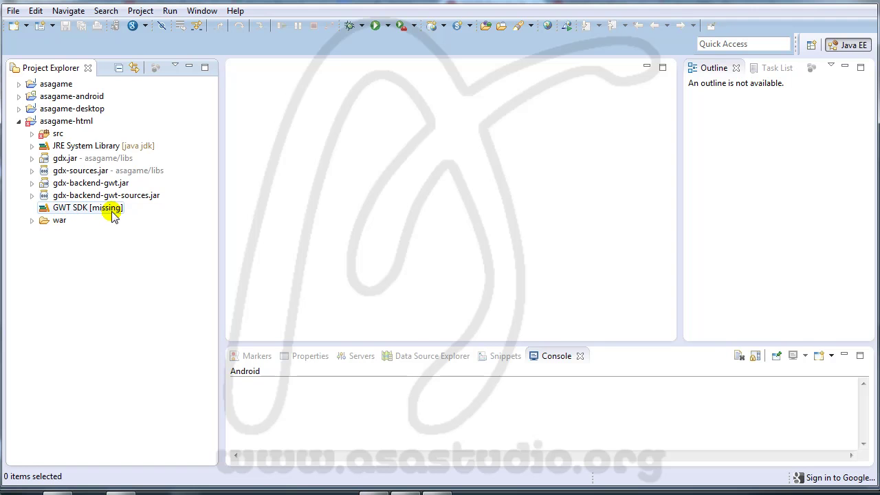
- Open the Eclipse preferences and go to the App Engine settings under Google
click(200, 11)
click(242, 230)
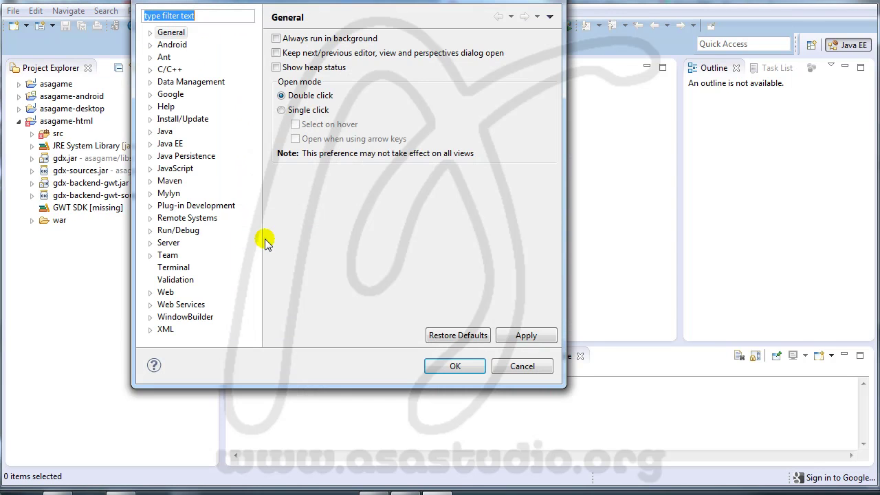
click(171, 96)
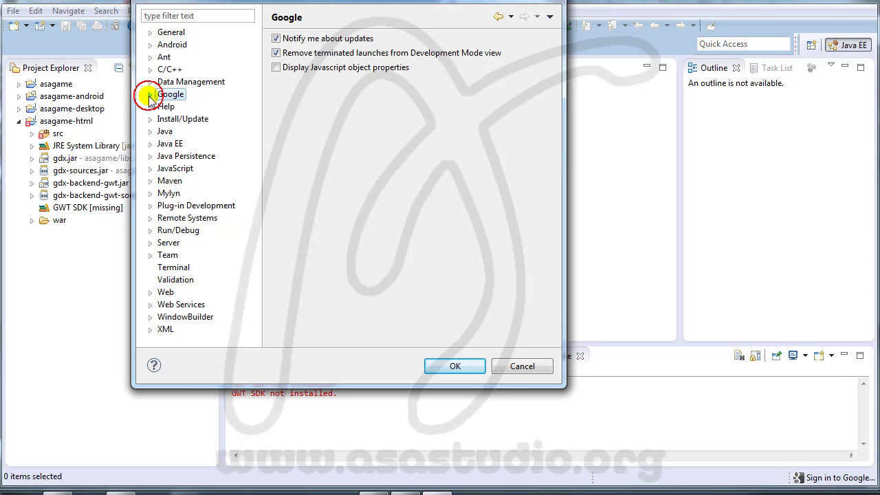
click(150, 95)
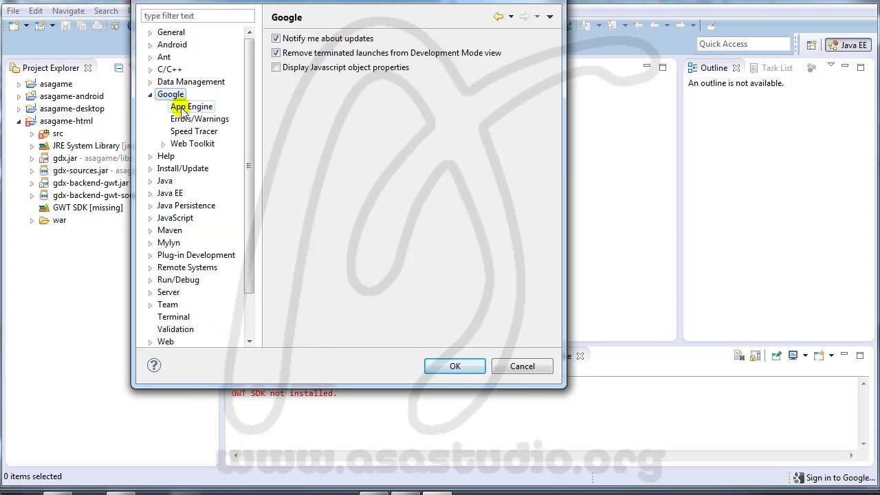
click(182, 112)
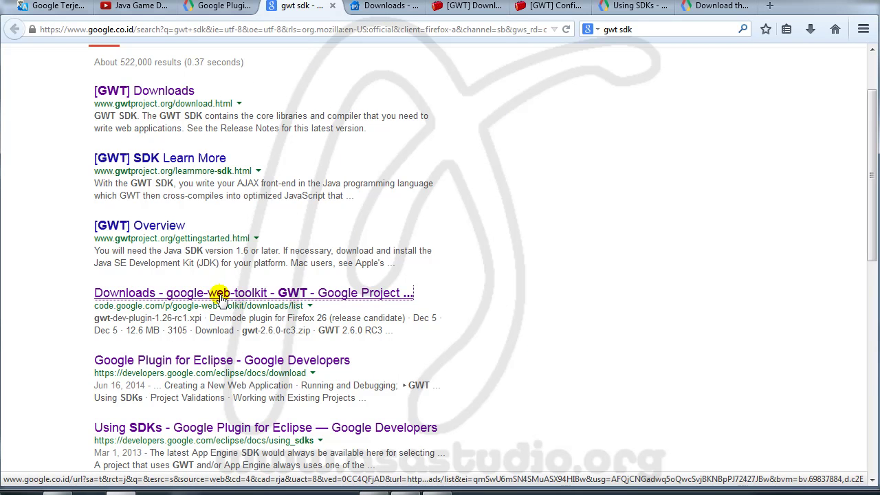
- In the browser, go to the google-web-toolkit downloads list and open the gwt-2.6.0.zip download
click(377, 5)
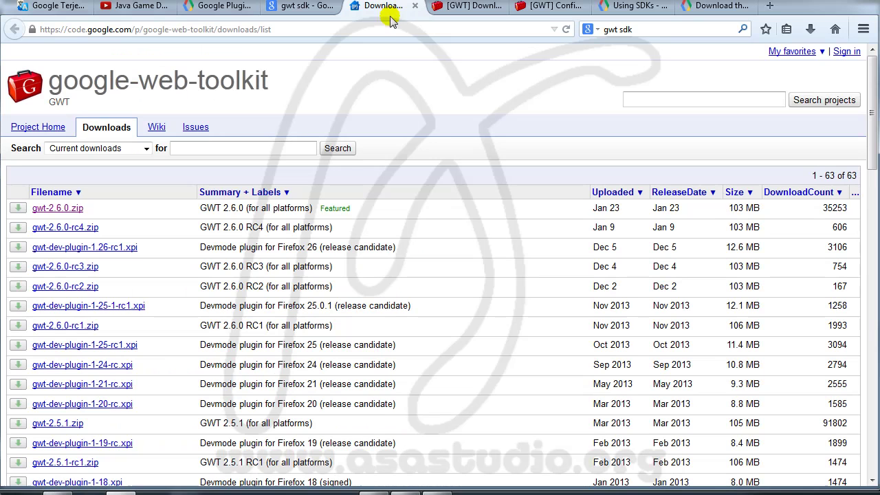
click(54, 217)
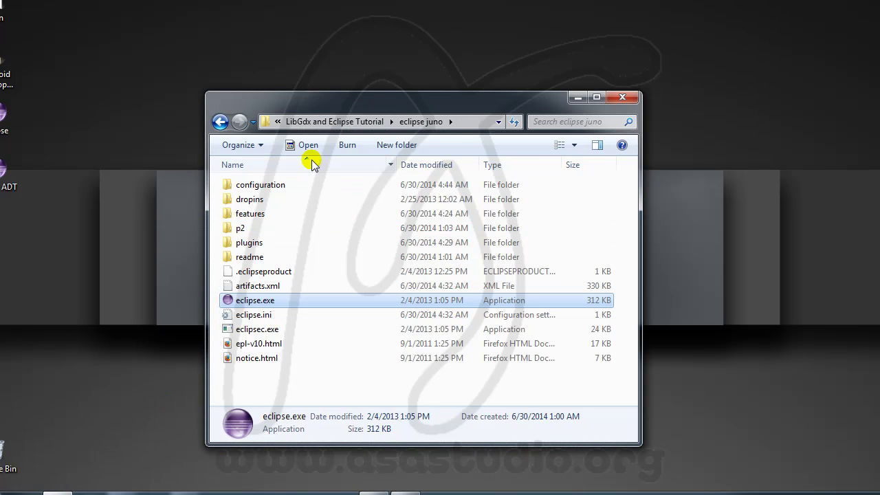
- Launch gdx-setup-ui.jar from the LibGdx and Eclipse Tutorial folder and start creating a new LibGDX project
click(320, 122)
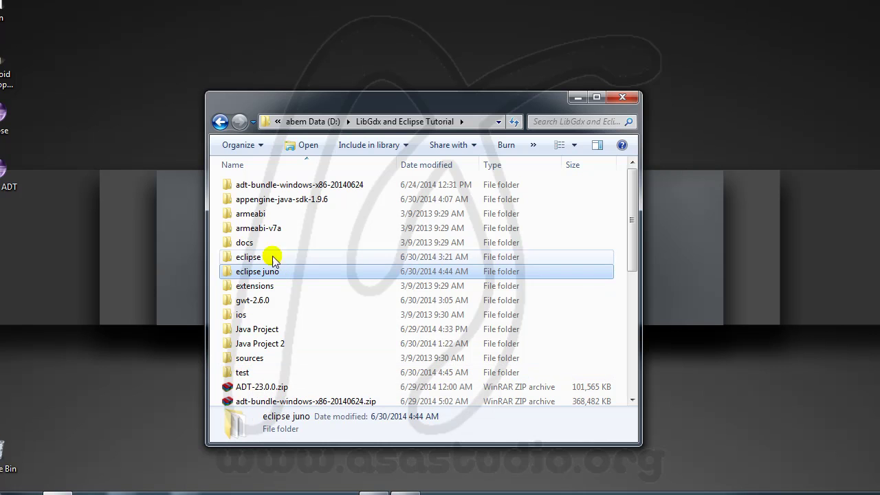
click(271, 374)
scroll(272, 377, down, 6)
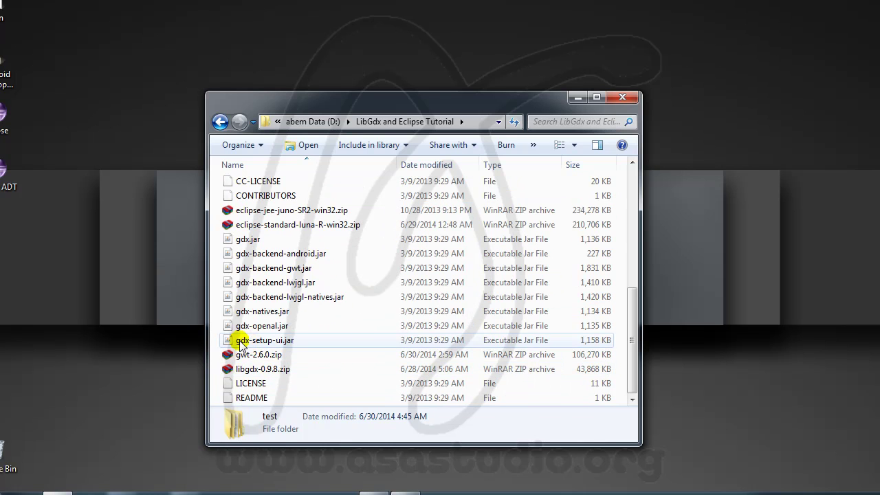
click(264, 340)
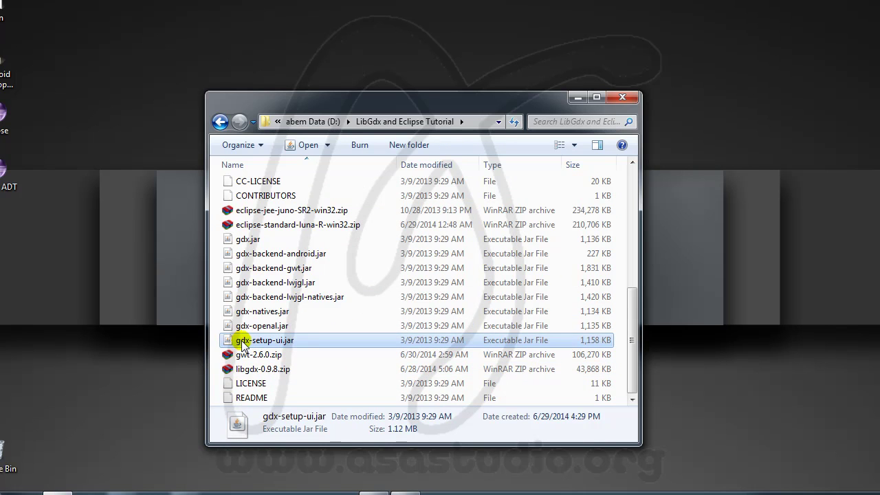
double_click(244, 341)
click(357, 321)
- Configure the project with name test2, package org.asastudio.test2 and game class Test2
click(148, 112)
drag(123, 112, 171, 111)
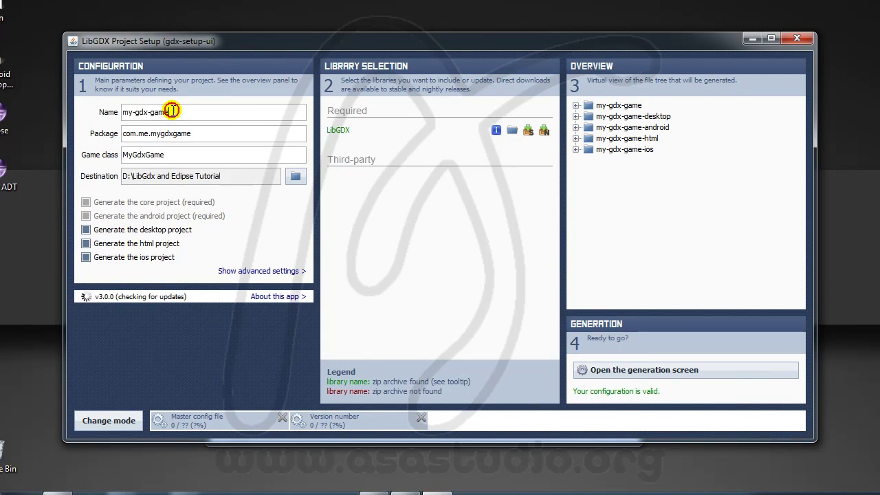
text(test2)
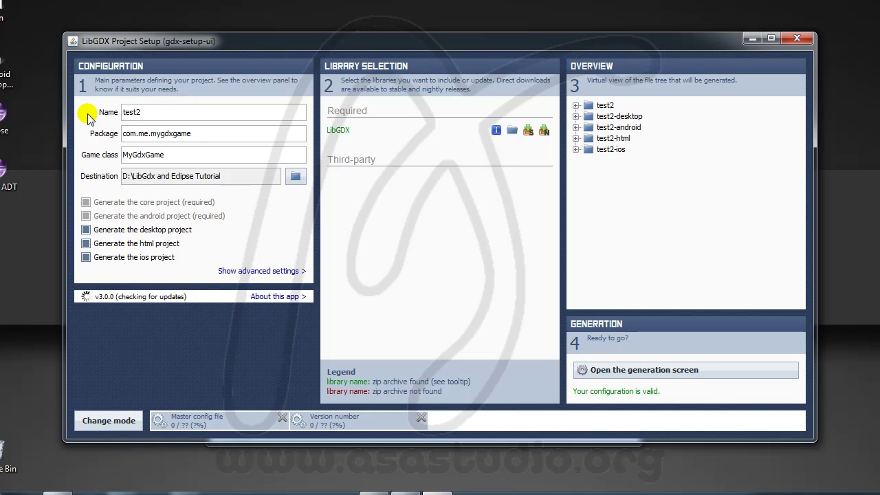
click(127, 134)
mouse_move(123, 134)
mouse_down()
mouse_move(134, 133)
mouse_move(107, 137)
mouse_up()
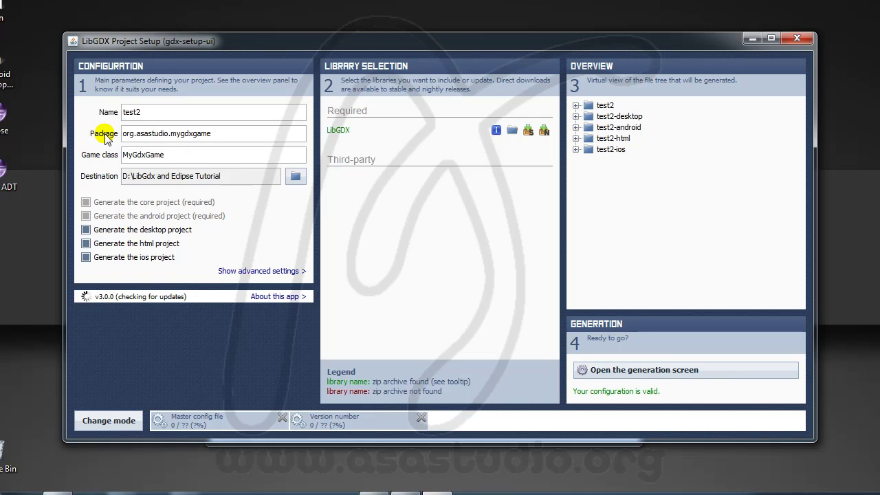
key(ctrl+shift+Left)
text(test)
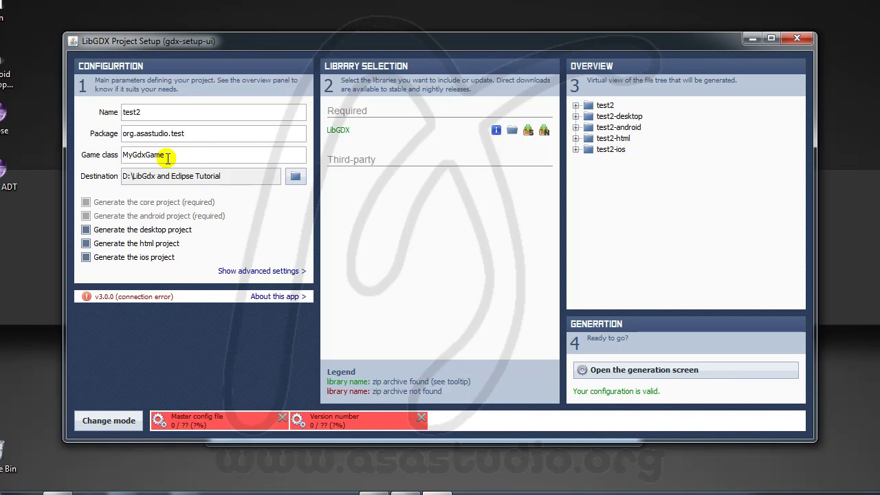
double_click(201, 155)
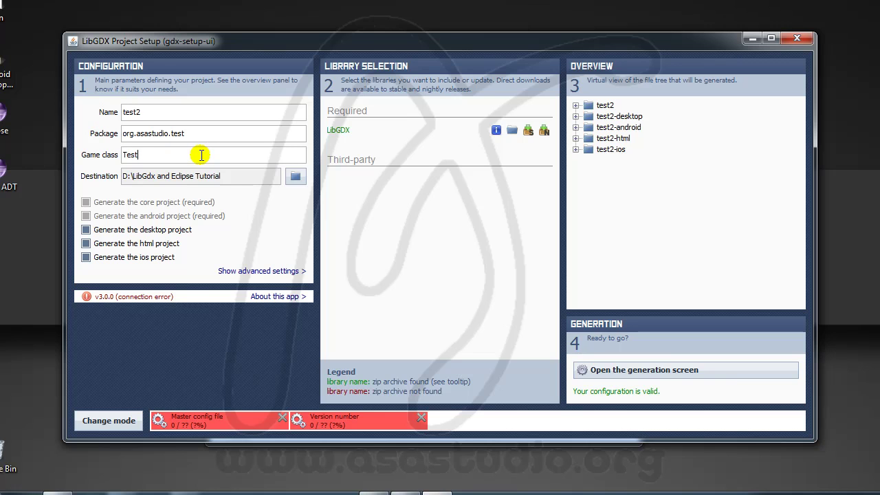
text(Test2)
triple_click(205, 134)
click(217, 134)
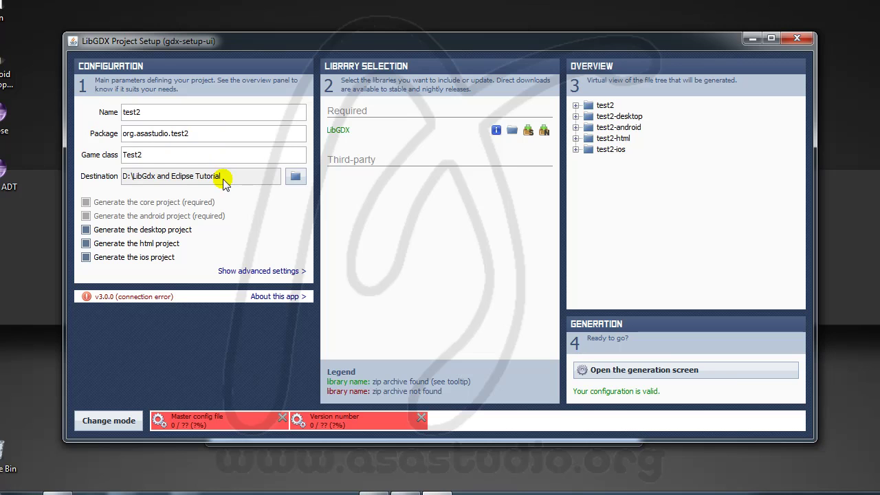
- Create a test2 folder in LibGdx and Eclipse Tutorial as the destination and generate the projects there
click(296, 177)
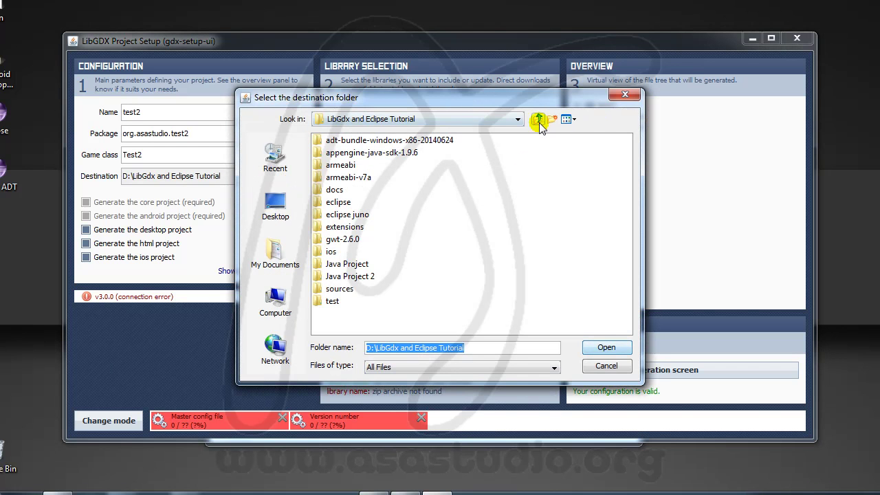
click(553, 121)
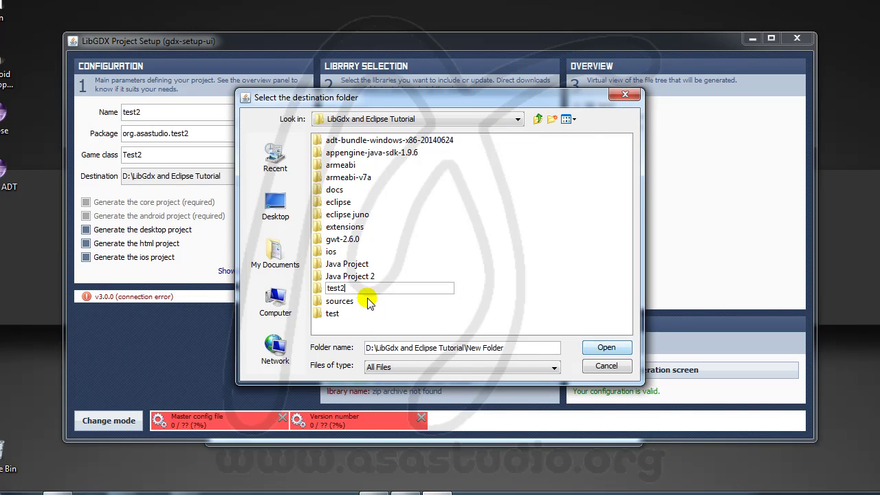
text(test2)
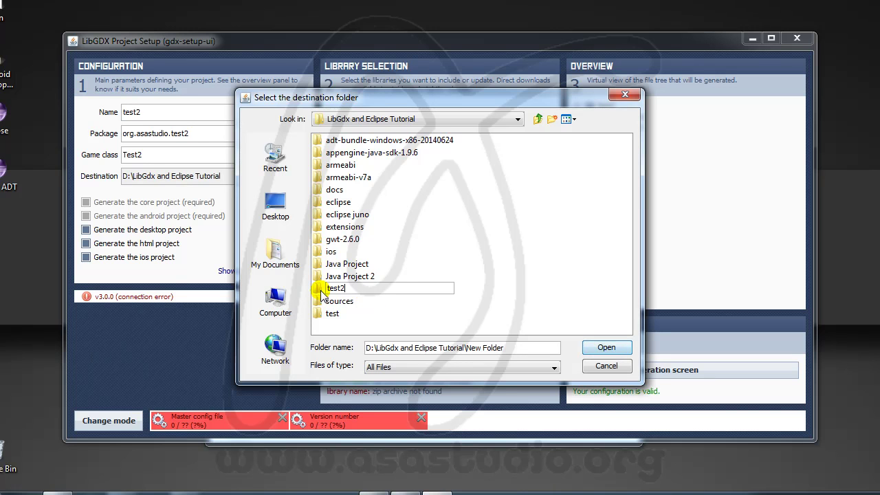
key(Return)
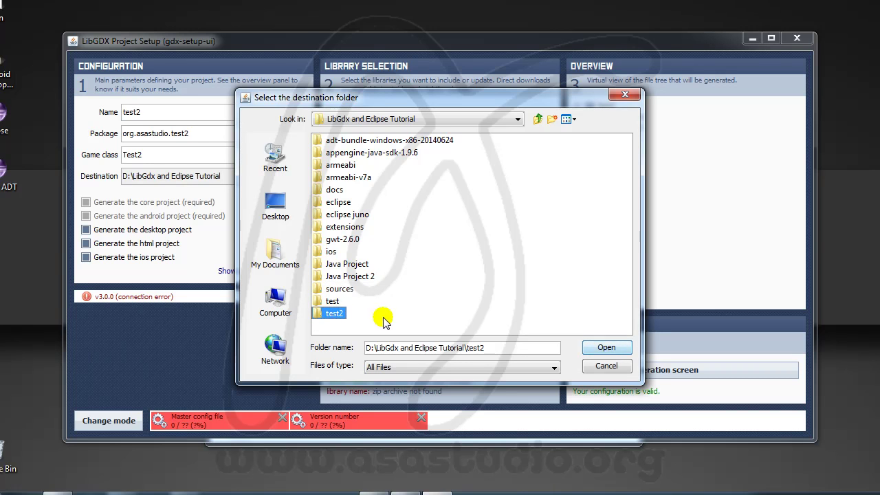
click(609, 349)
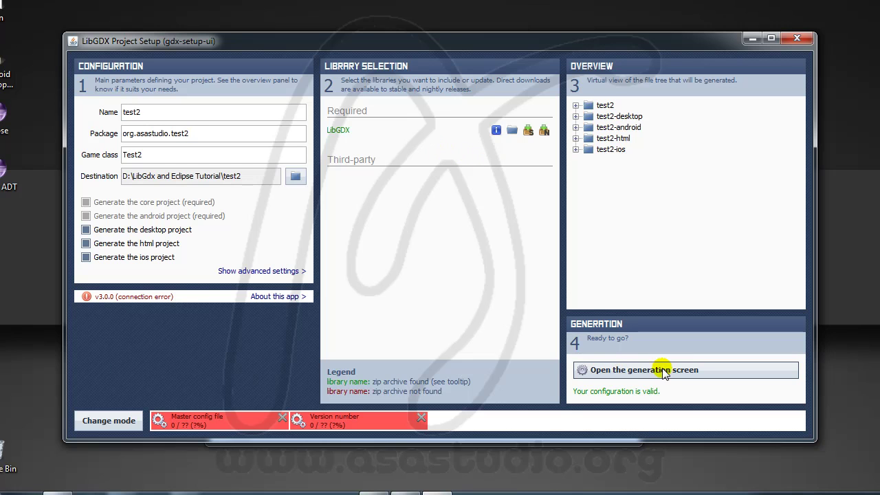
click(696, 371)
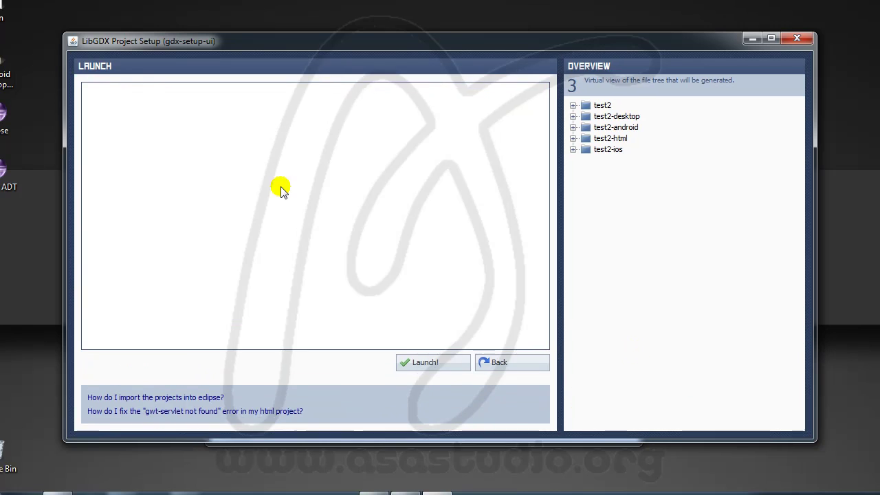
click(418, 364)
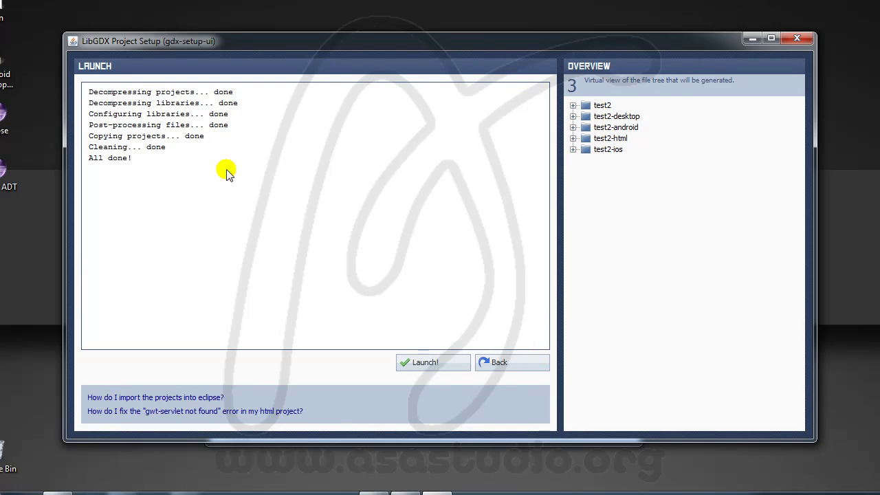
- Open the generated test2 folder in the file explorer and close the LibGDX Project Setup
click(58, 493)
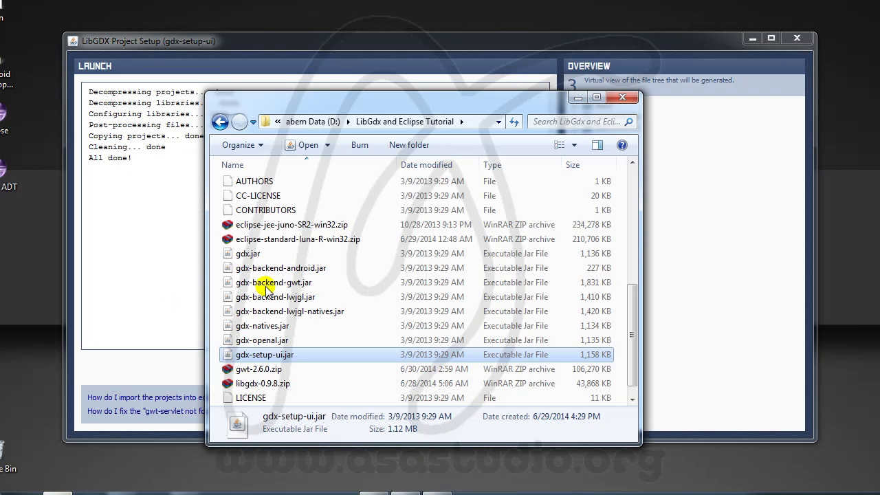
click(337, 312)
scroll(335, 309, up, 3)
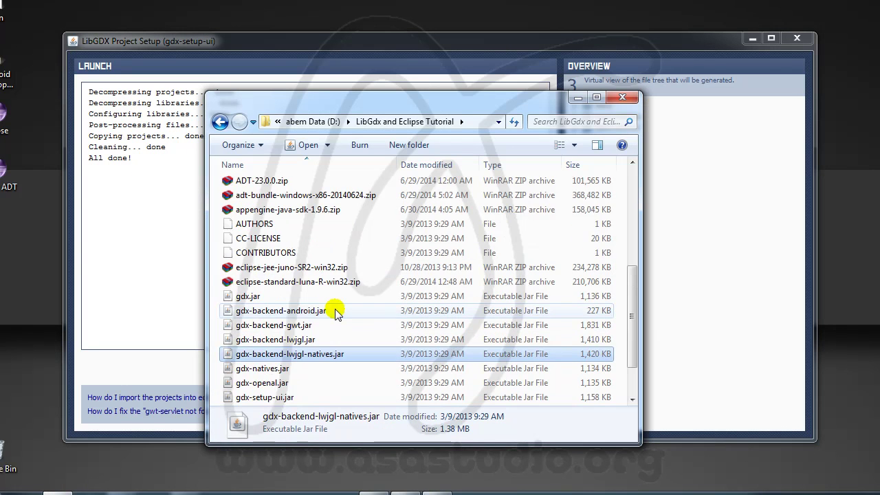
double_click(242, 253)
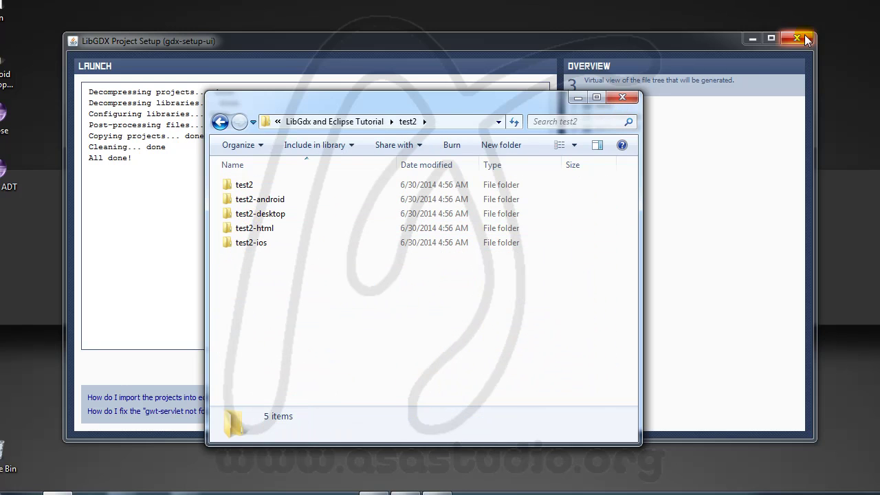
click(677, 39)
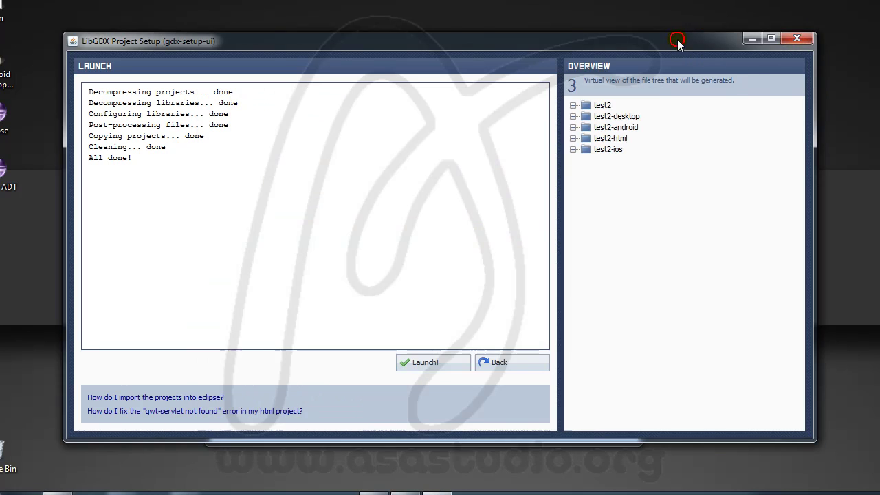
click(799, 39)
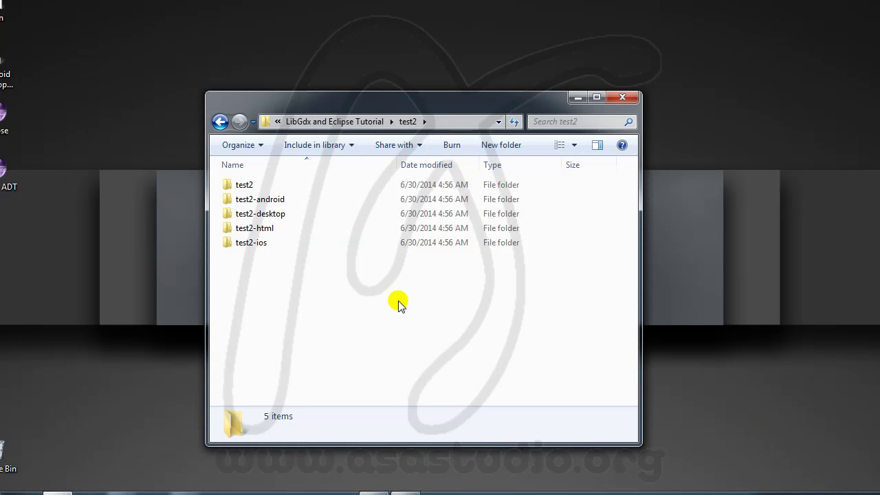
- Launch eclipse.exe from the eclipse juno folder with D:\LibGdx and Eclipse Tutorial\test2 as the workspace
click(334, 121)
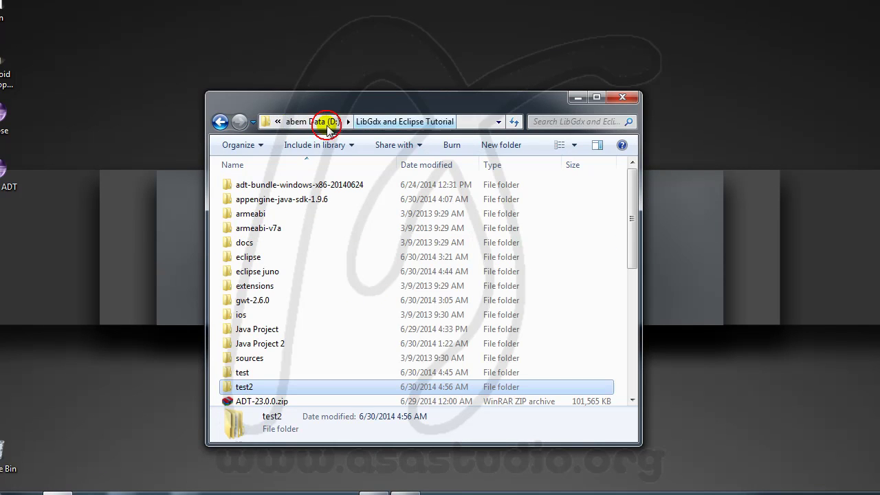
double_click(255, 273)
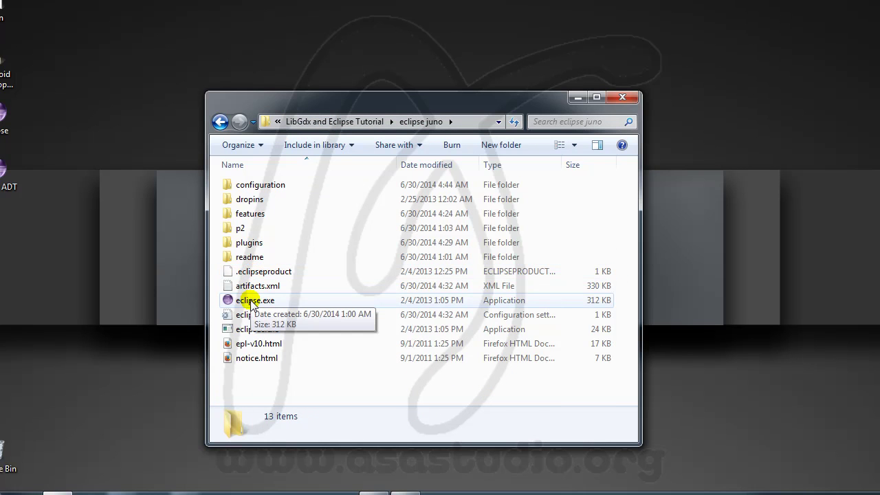
double_click(253, 302)
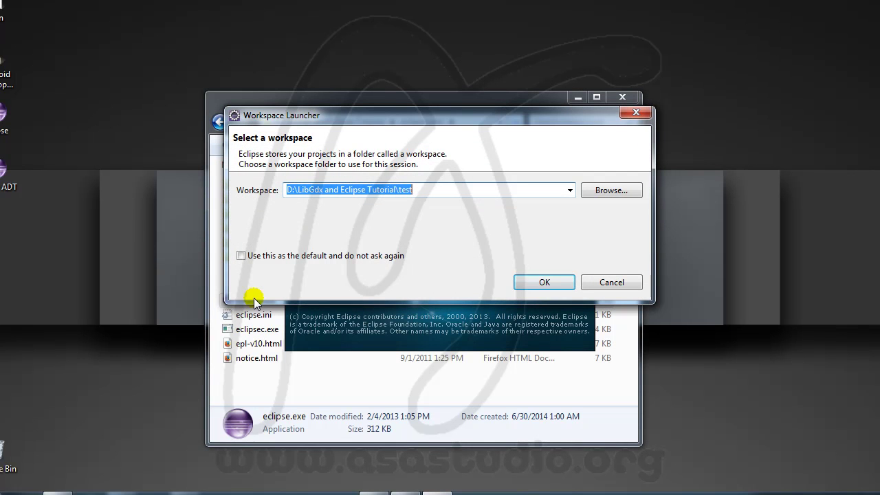
click(608, 193)
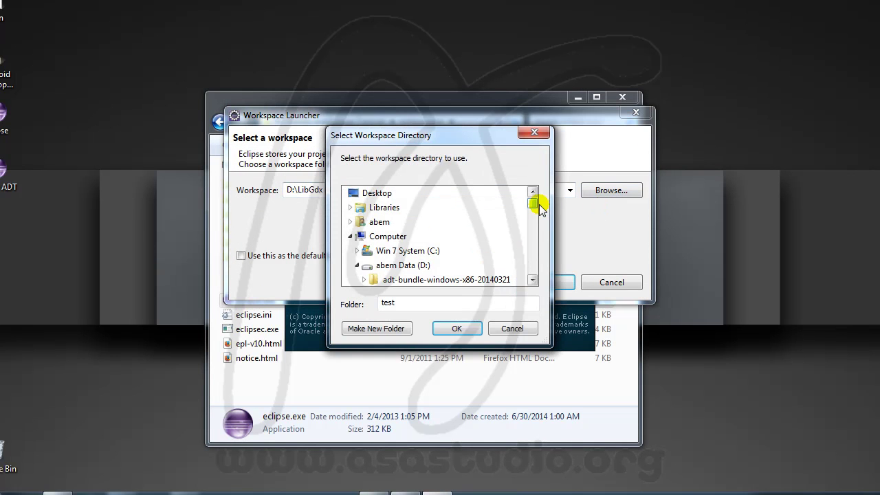
drag(532, 209, 535, 251)
click(398, 252)
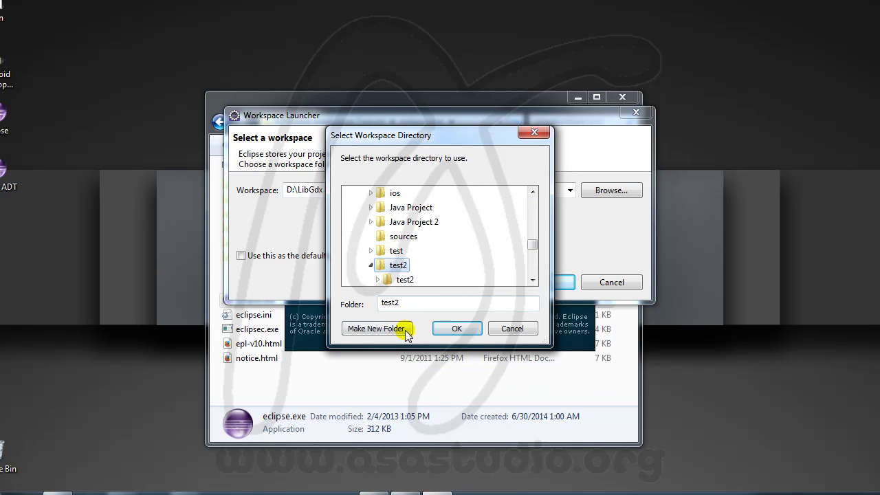
click(455, 328)
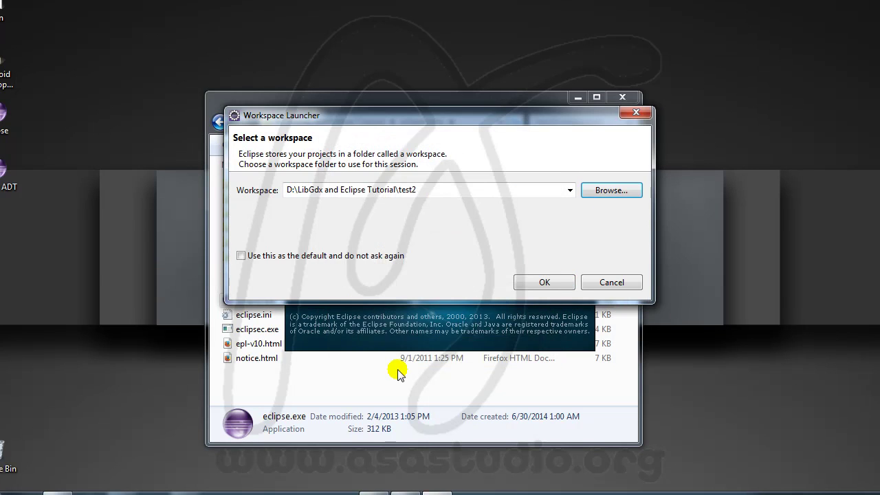
click(535, 284)
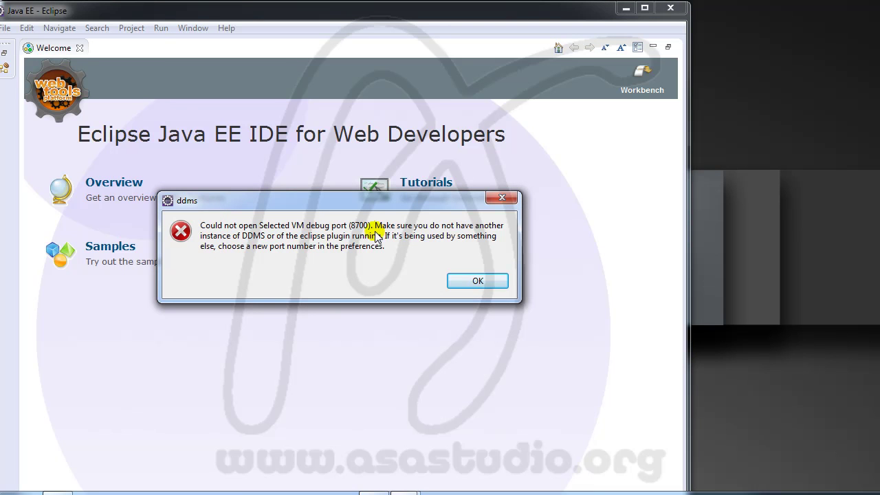
- Dismiss the ddms error, maximize the Eclipse window and close the Welcome page
click(476, 281)
double_click(184, 11)
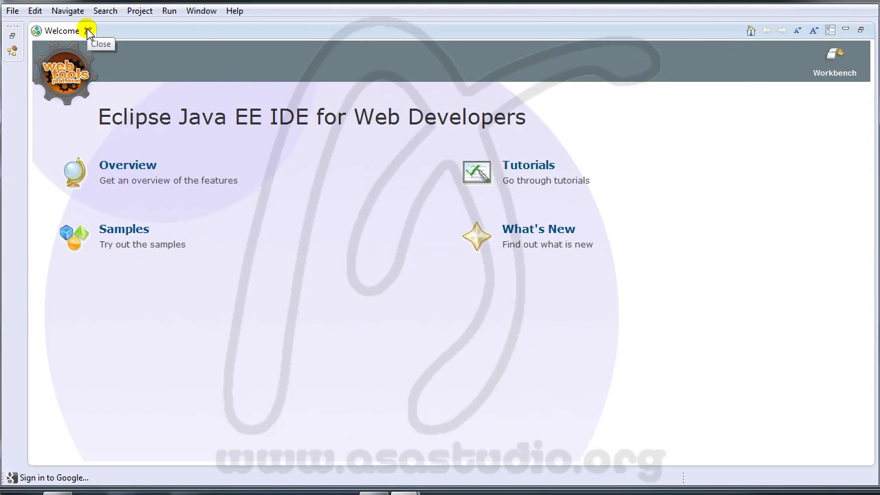
click(88, 31)
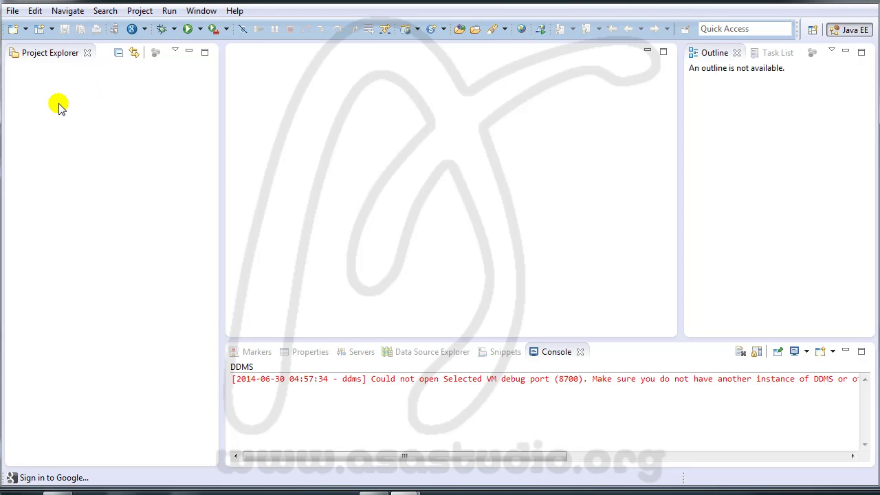
- Start an import from the Project Explorer, using Existing Projects into Workspace as the import source
click(41, 115)
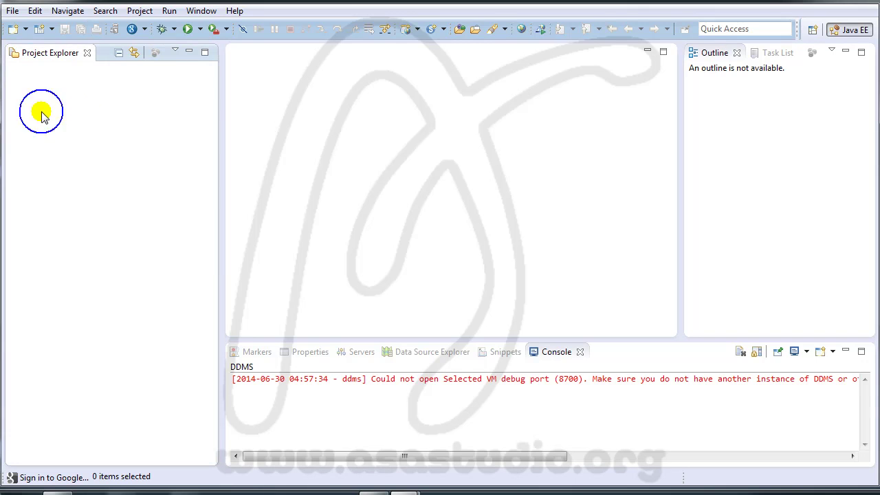
right_click(41, 115)
mouse_move(108, 230)
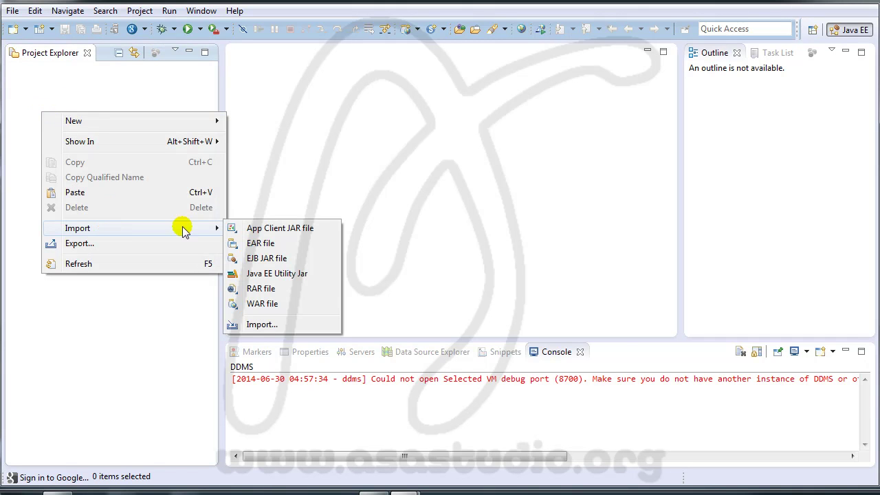
click(282, 324)
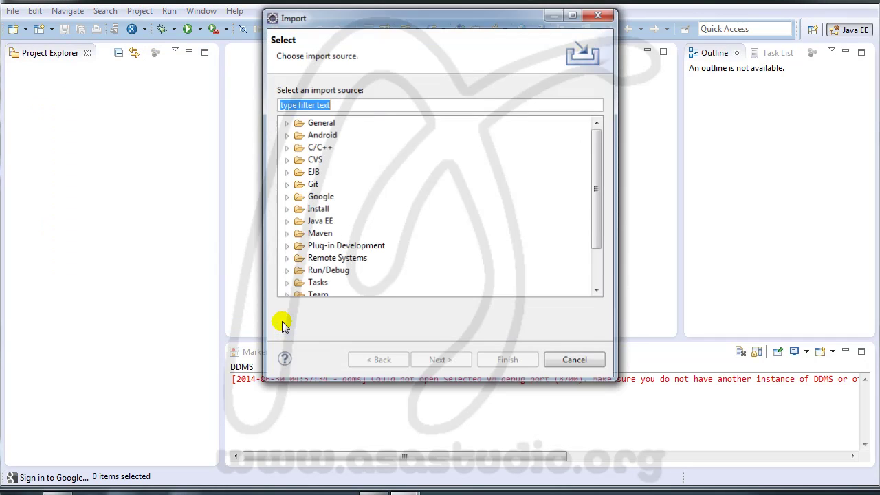
click(286, 124)
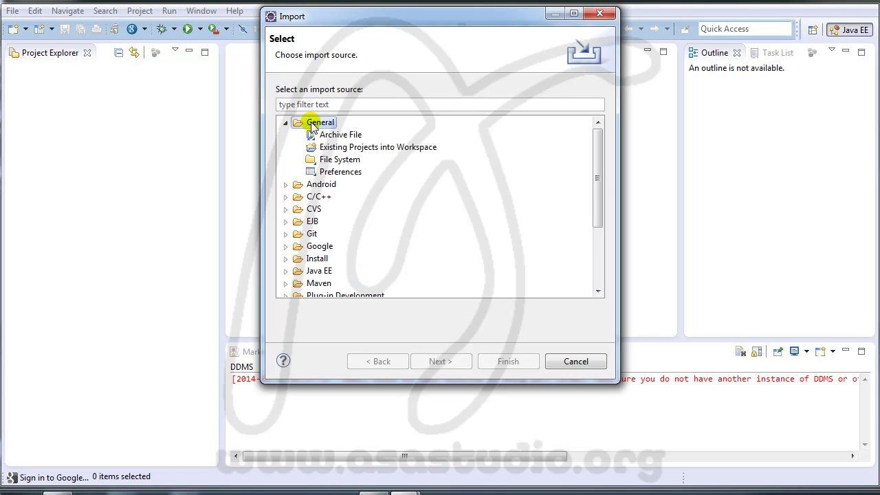
click(347, 148)
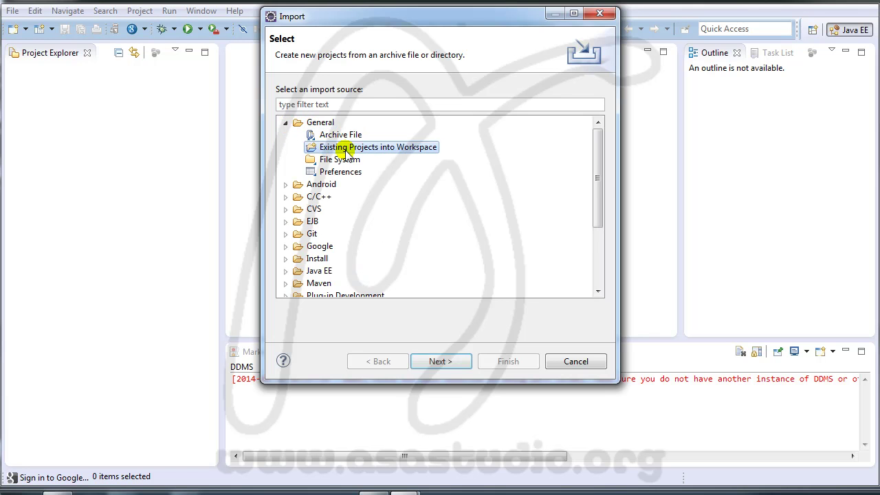
click(440, 361)
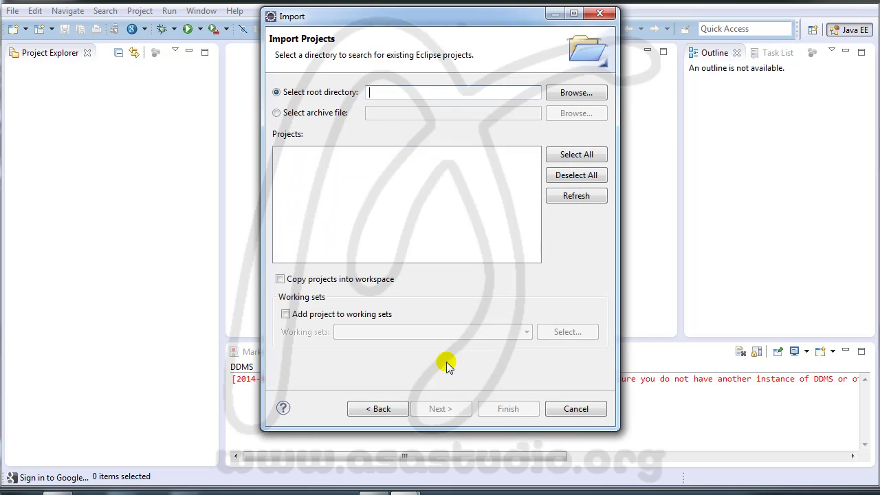
- Choose the test2 folder as the root directory and import all of its projects
click(573, 95)
drag(533, 201, 539, 258)
double_click(397, 224)
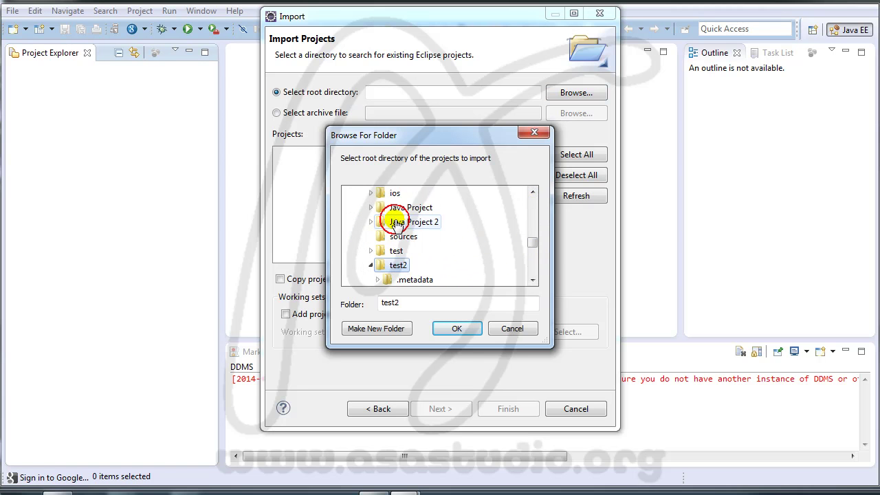
click(451, 329)
click(508, 409)
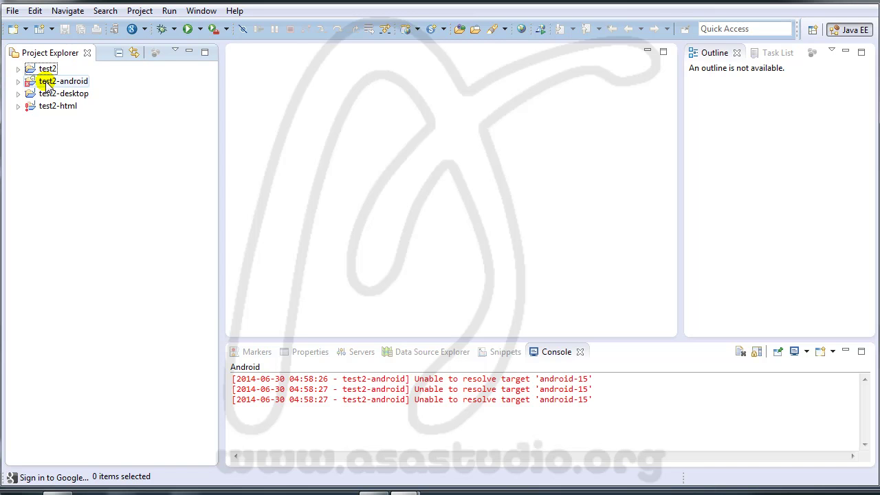
- Set the Android build target of the test2-android project to Glass Development Kit Preview and apply it
right_click(45, 83)
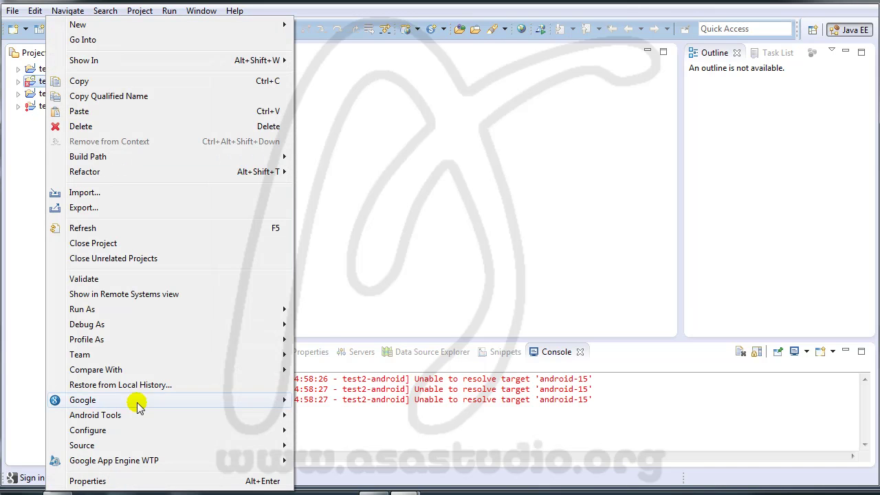
click(117, 479)
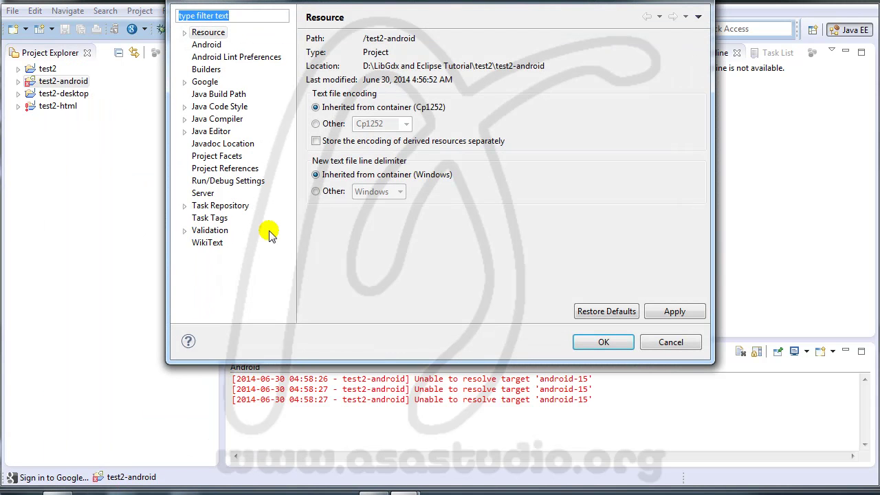
click(206, 44)
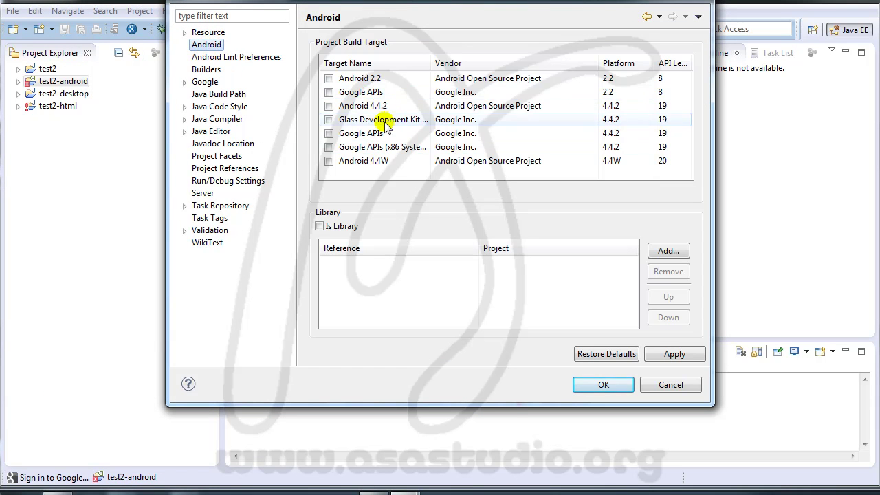
click(329, 121)
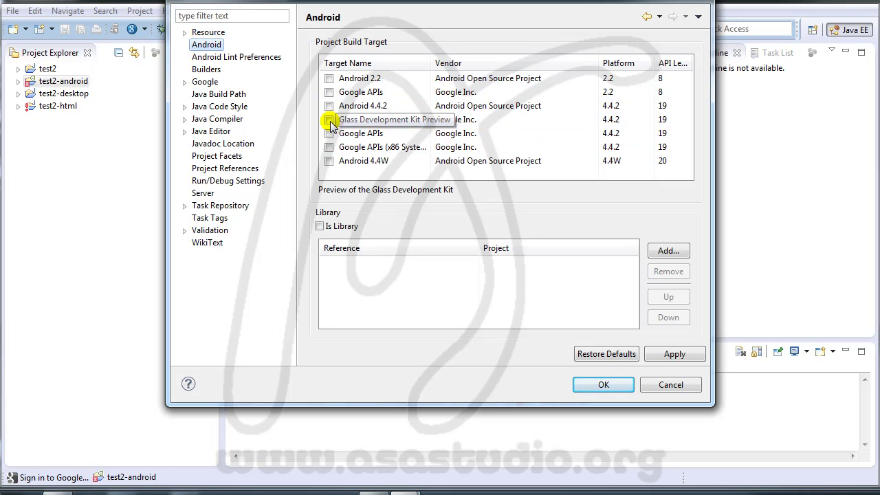
click(329, 121)
drag(432, 63, 465, 63)
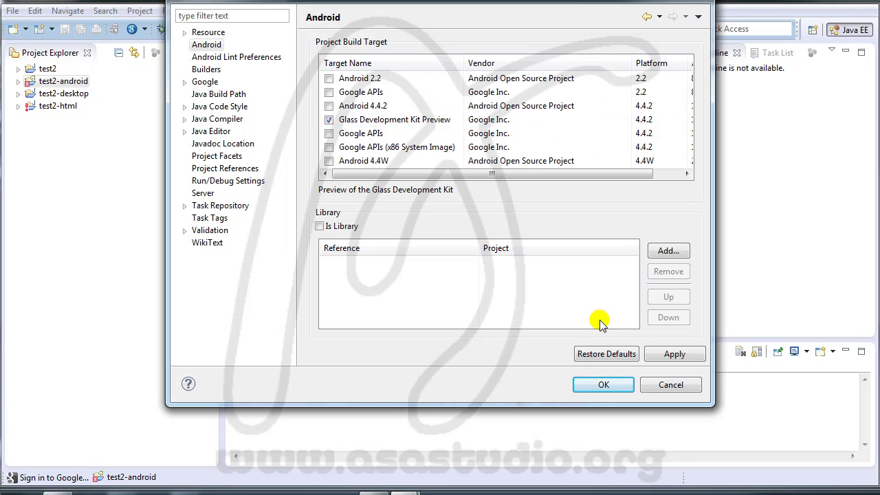
click(673, 356)
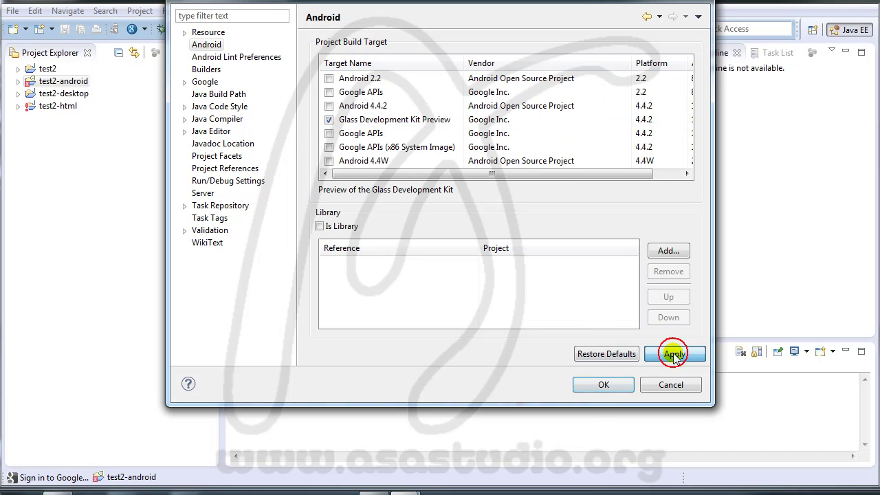
click(599, 387)
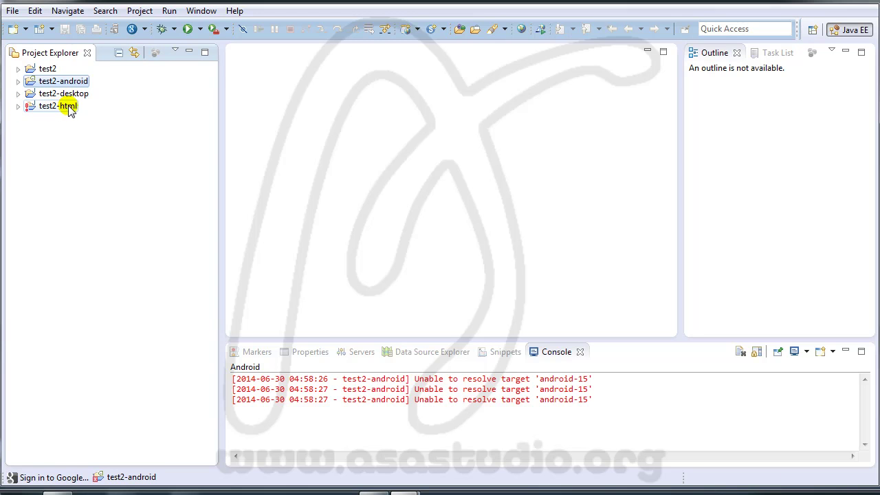
- Open GwtLauncher.java from the org.asastudio.test2.client package of the test2-html project
click(18, 107)
click(32, 120)
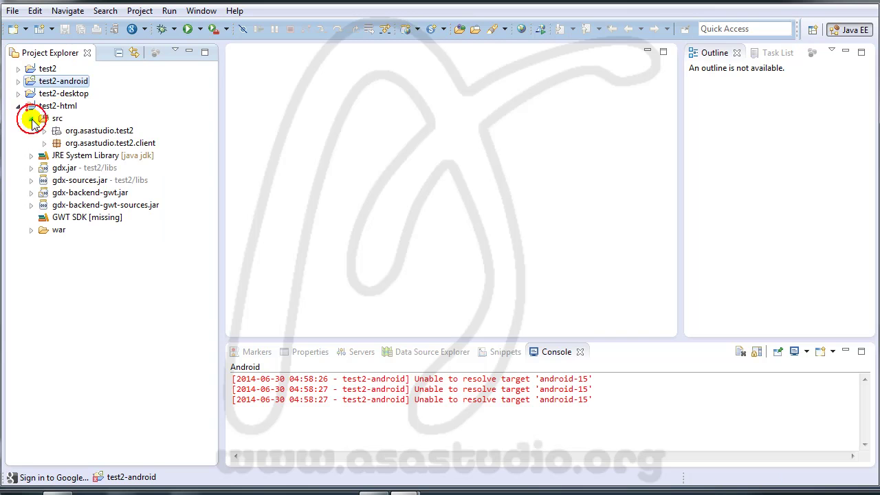
click(44, 143)
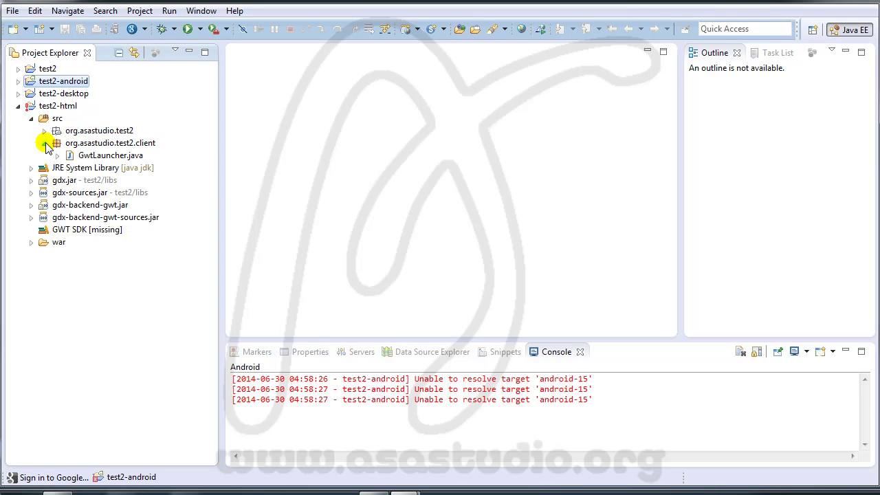
click(88, 157)
double_click(88, 156)
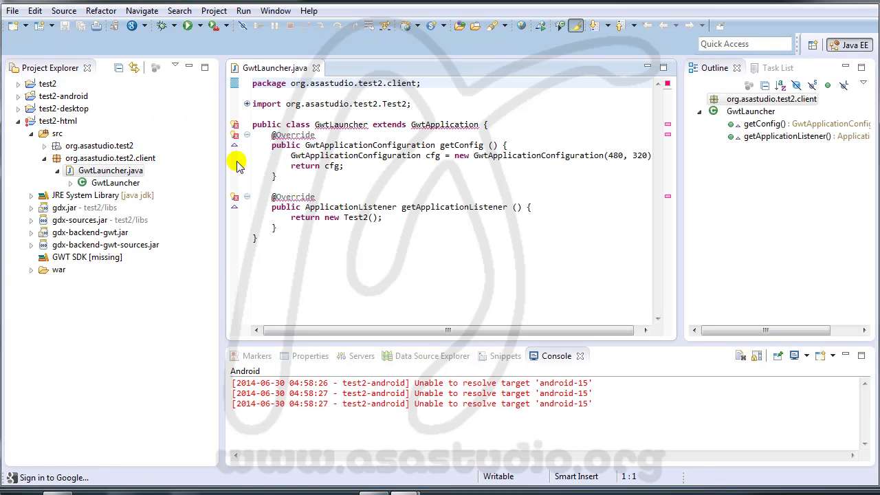
mouse_move(236, 201)
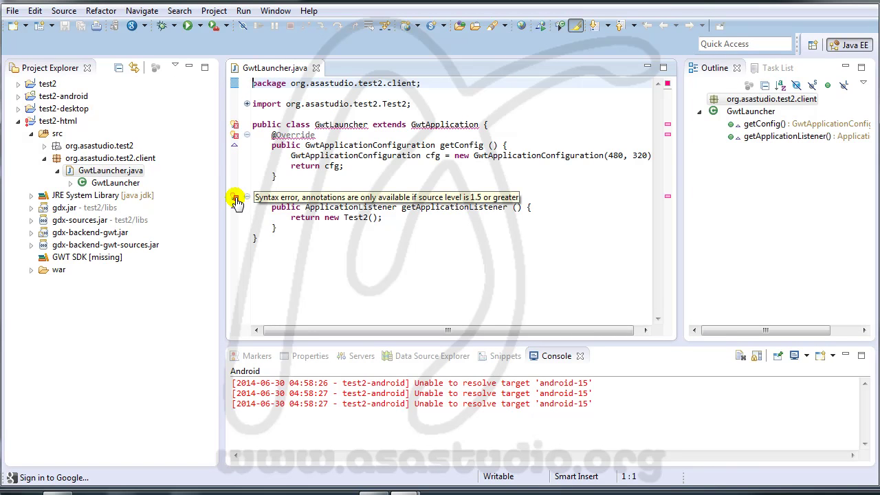
mouse_move(235, 128)
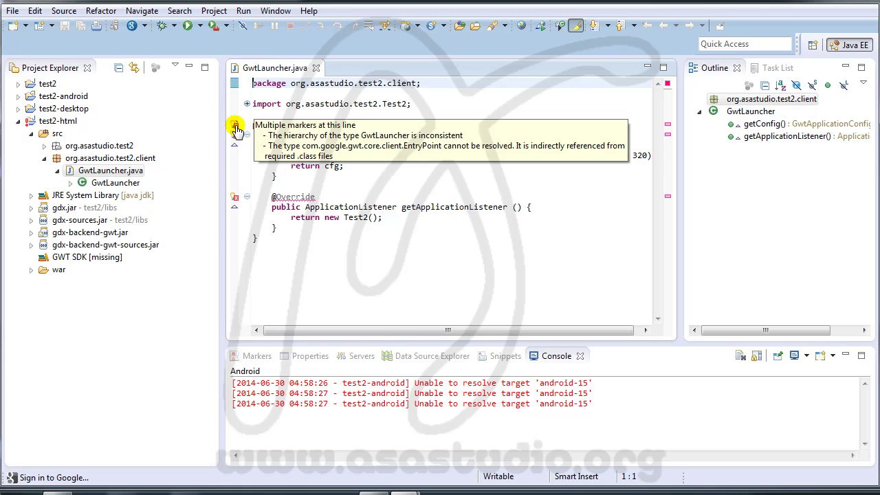
click(236, 128)
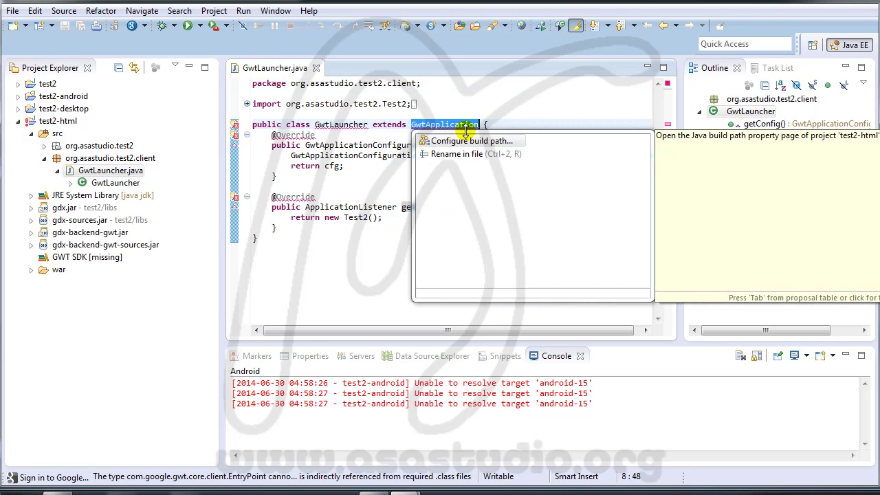
click(309, 156)
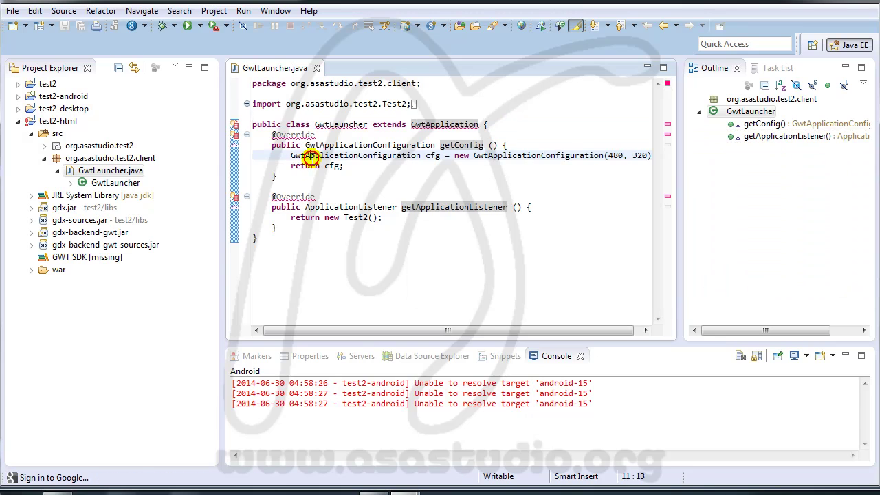
click(236, 137)
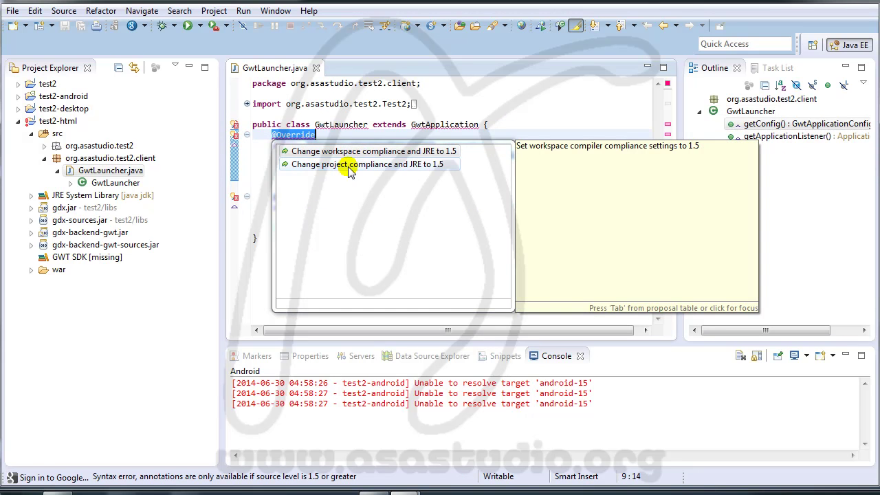
click(516, 131)
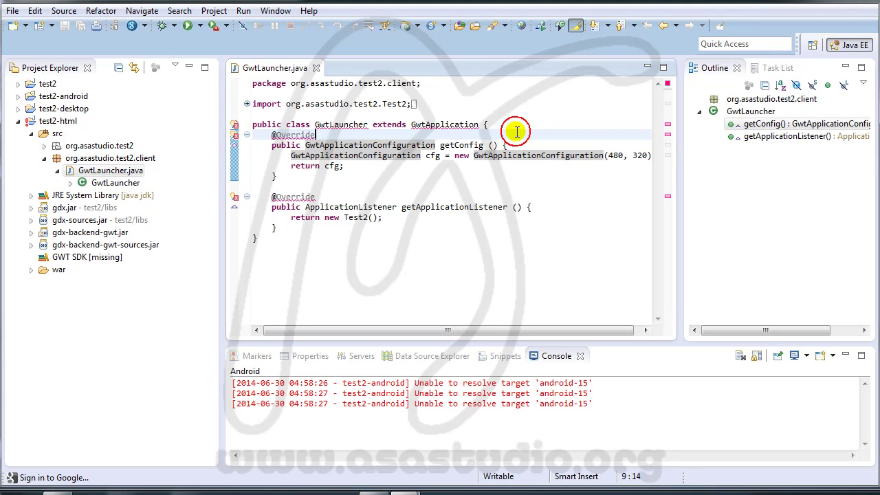
click(235, 198)
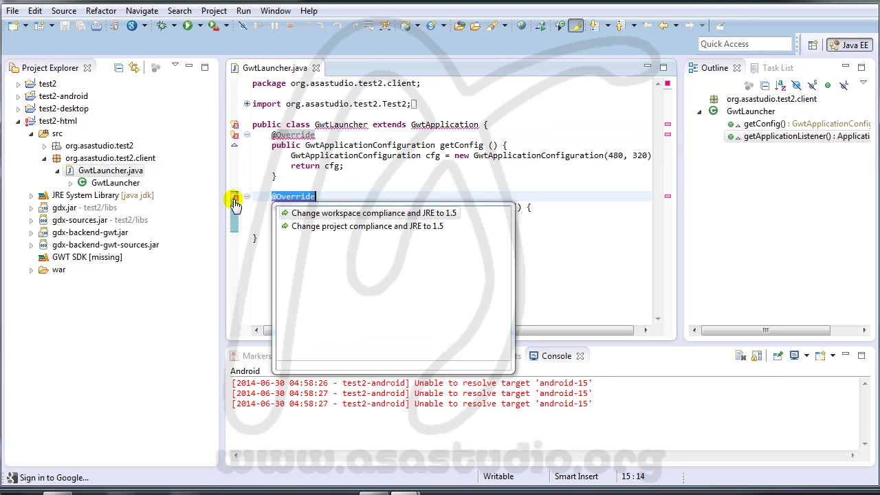
click(392, 173)
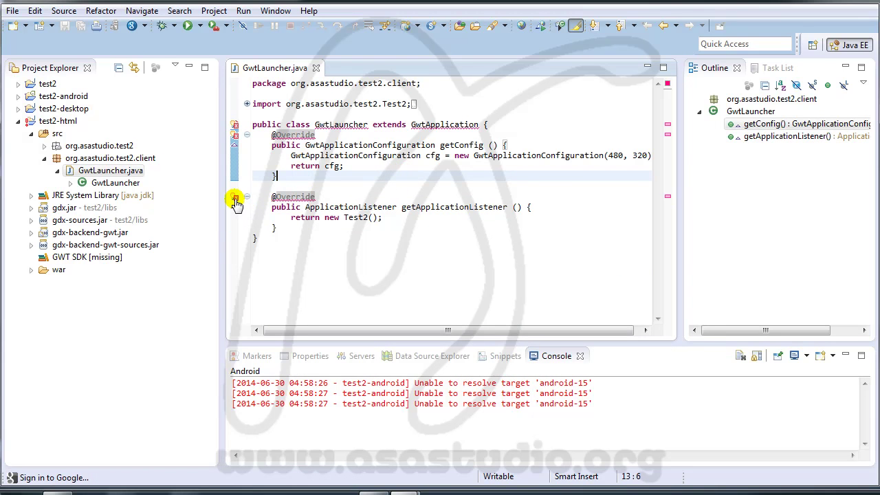
mouse_move(237, 203)
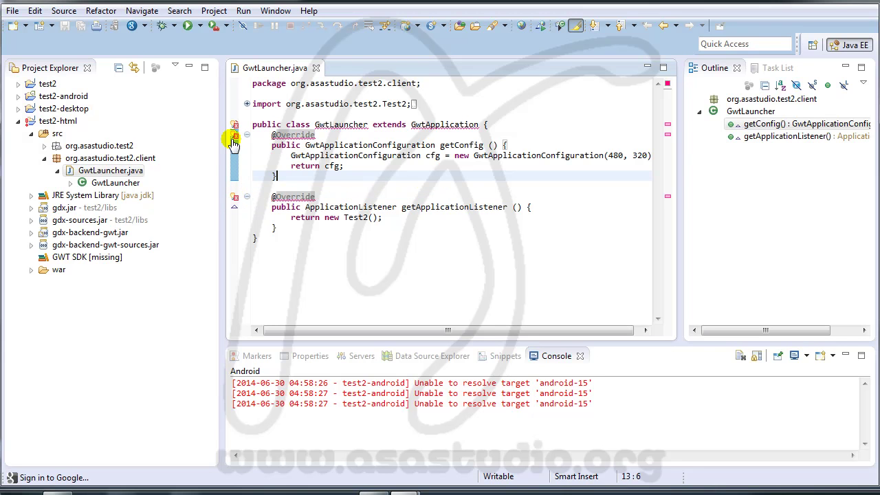
click(236, 202)
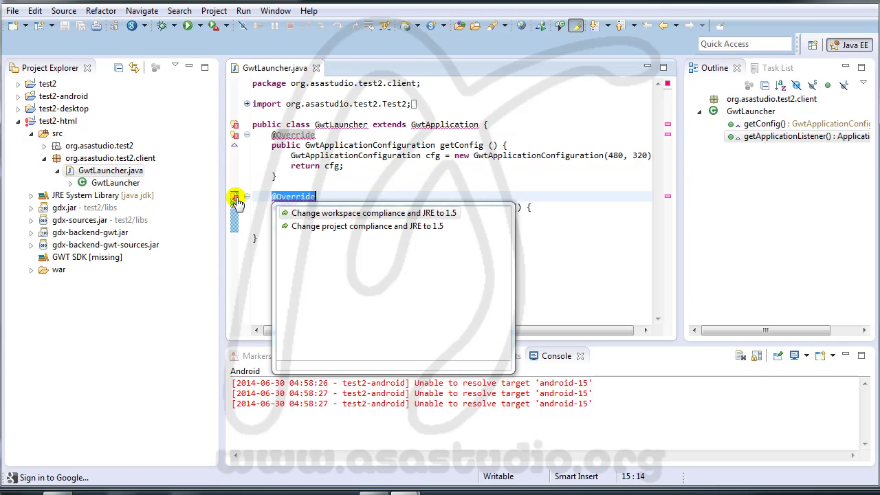
double_click(338, 217)
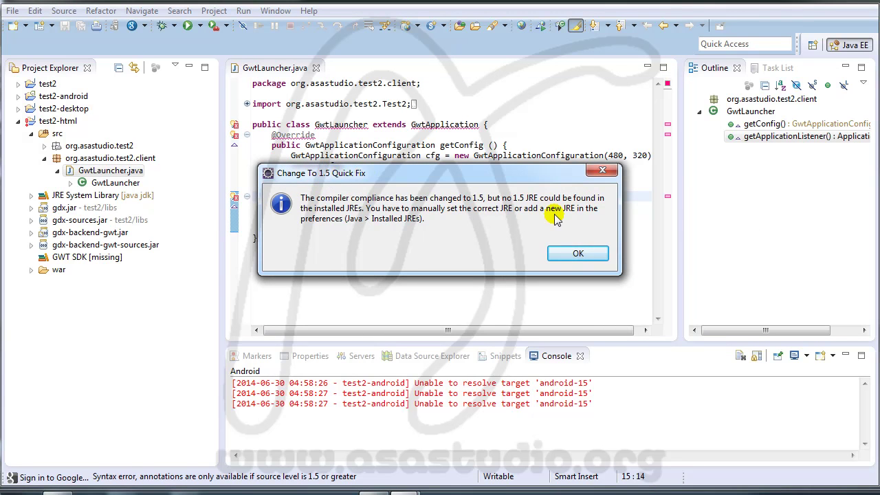
click(580, 253)
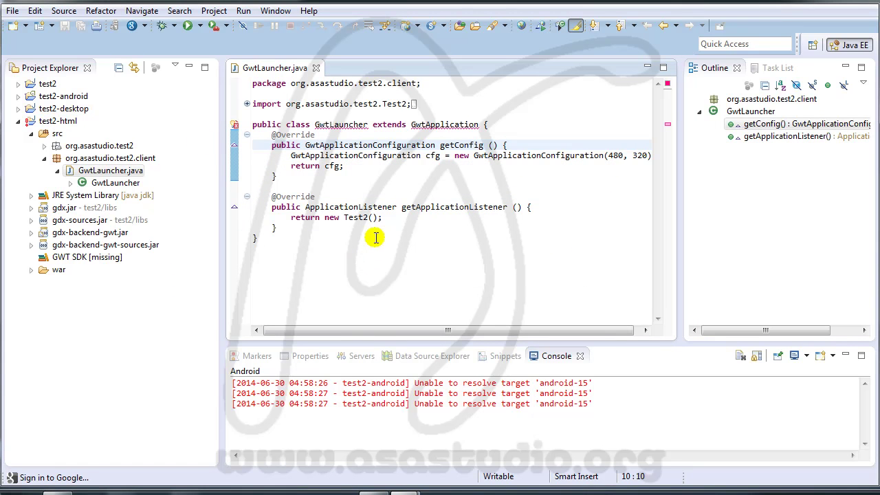
- Bring up the available commands for the test2-html project
right_click(48, 122)
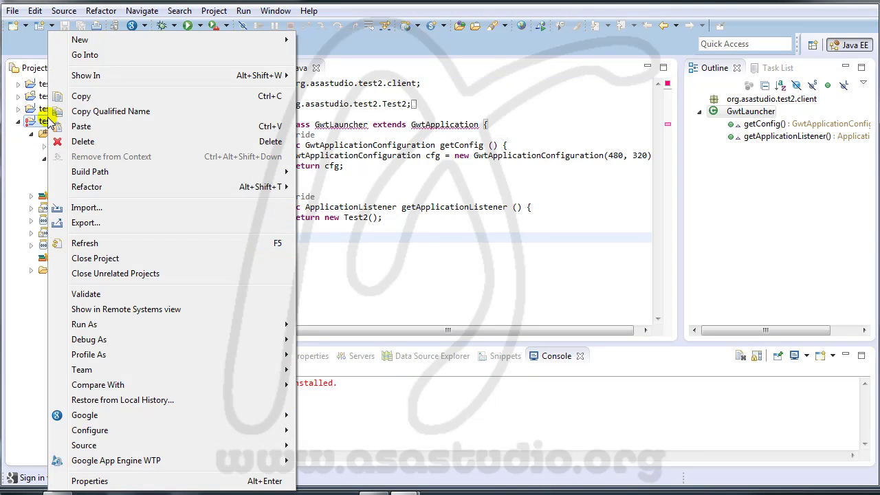